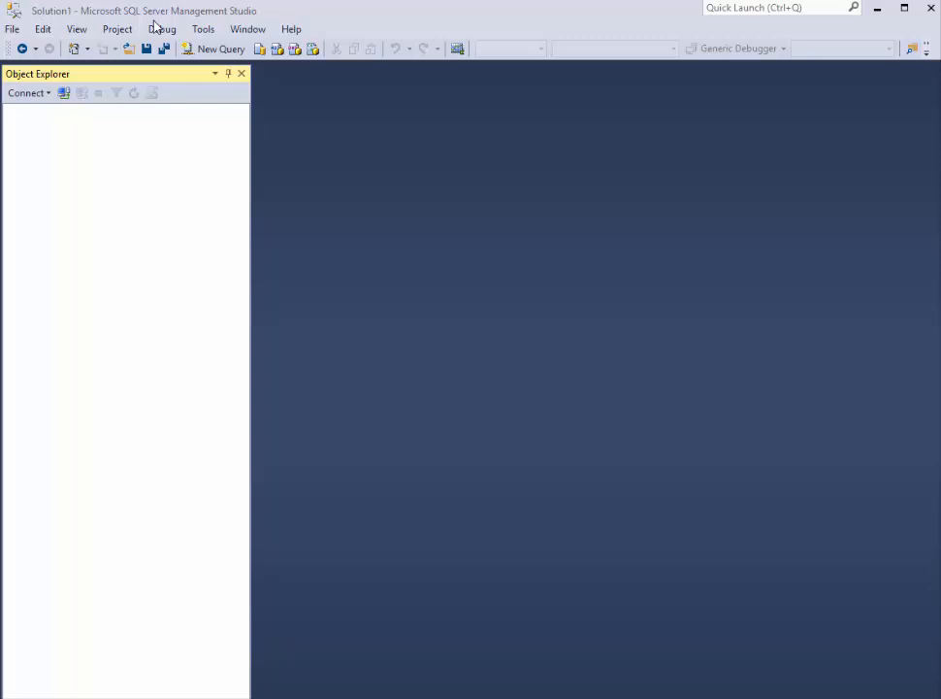
Step: Connect to the BILLSOFFICE Database Engine with Windows Authentication and list the server's databases
{"action": "left_click", "coordinate": [44, 94]}
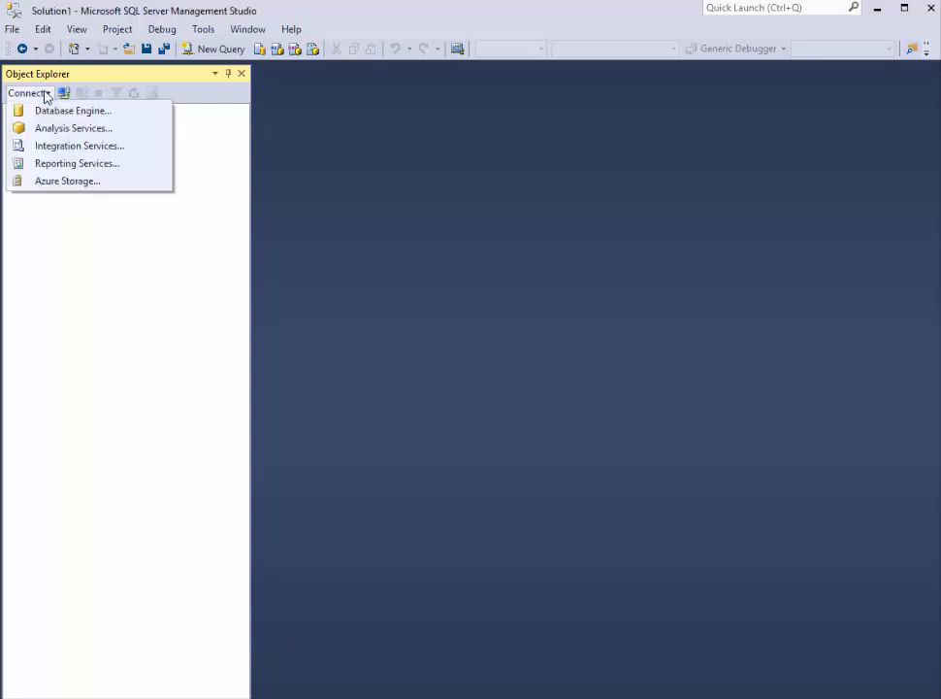
{"action": "left_click", "coordinate": [54, 113]}
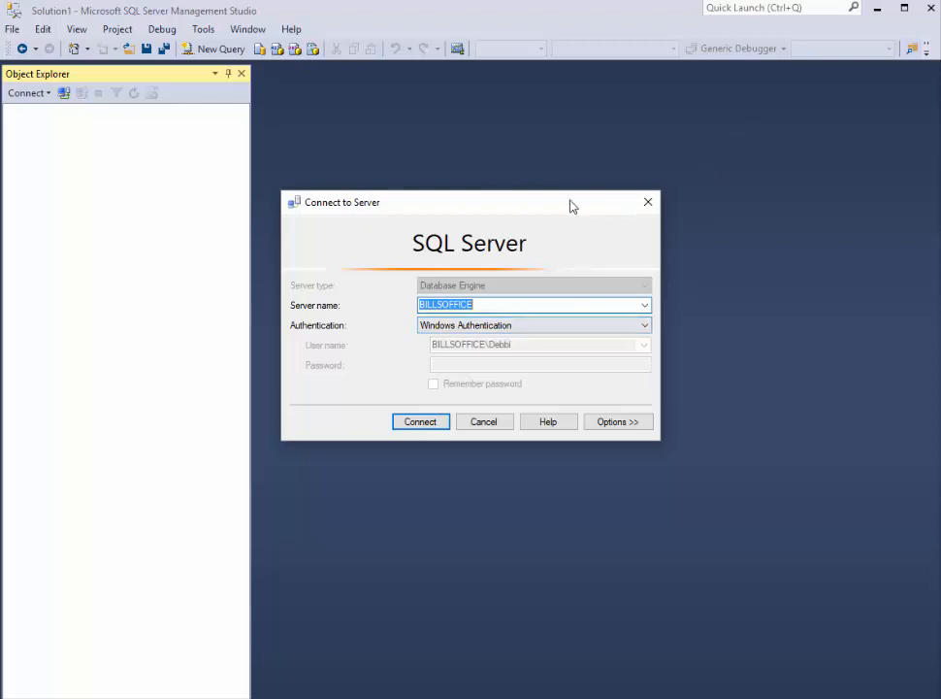
{"action": "key", "text": "Return"}
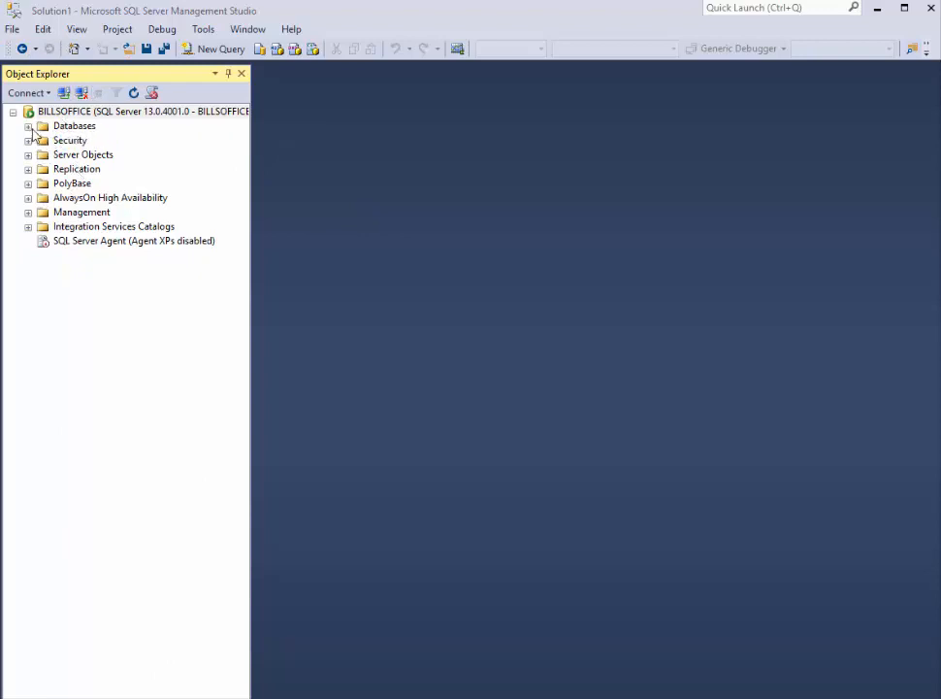
{"action": "left_click", "coordinate": [53, 113]}
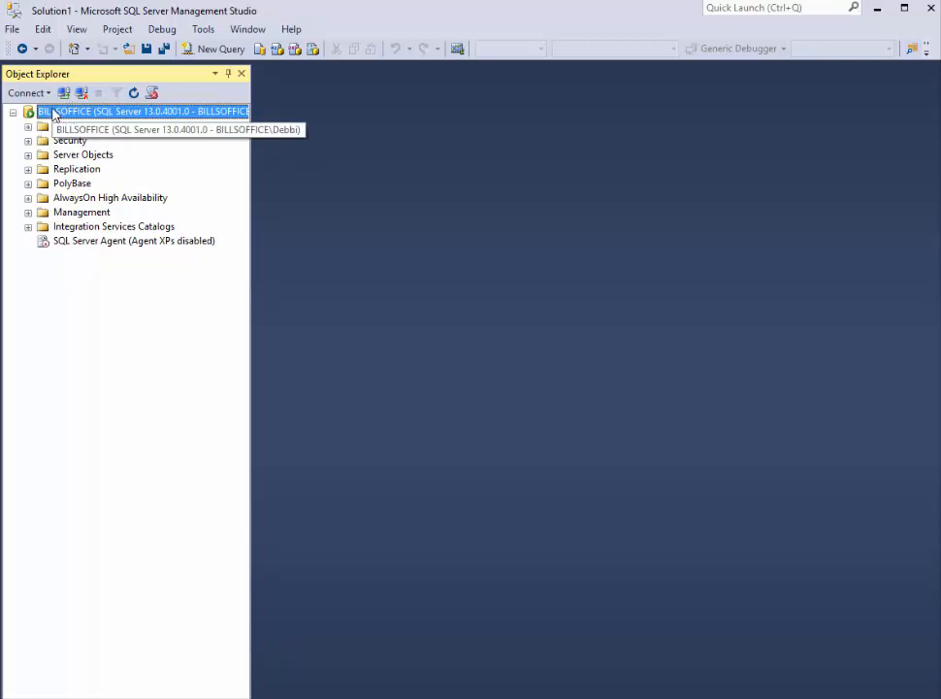
{"action": "left_click", "coordinate": [28, 127]}
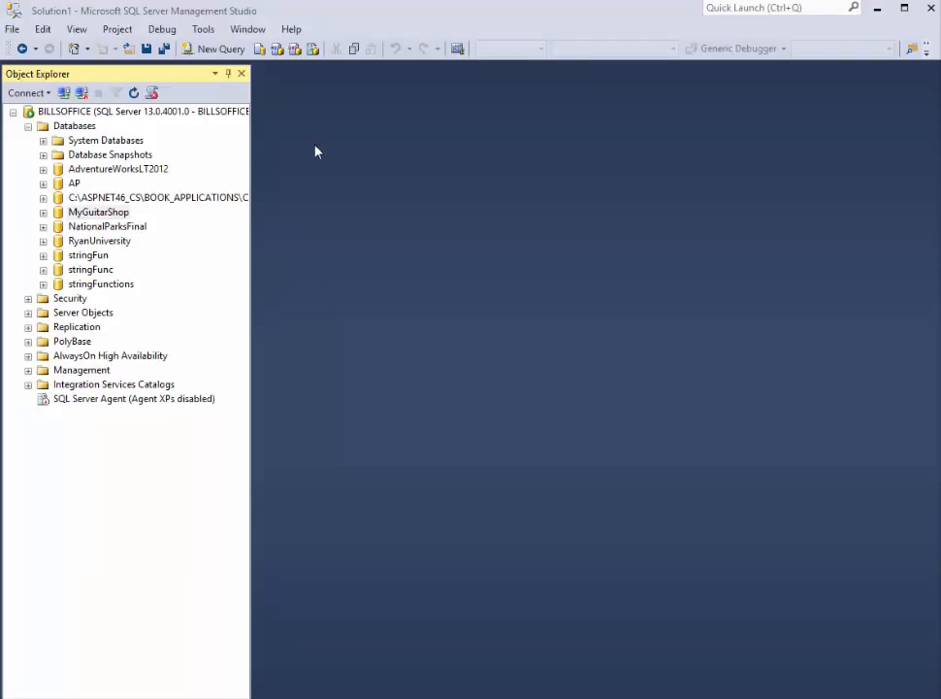
Step: Attach the database from G:\GeneralHardware_new.mdf with its log file, and check the object folders of the attached Chapter7 database
{"action": "right_click", "coordinate": [69, 128]}
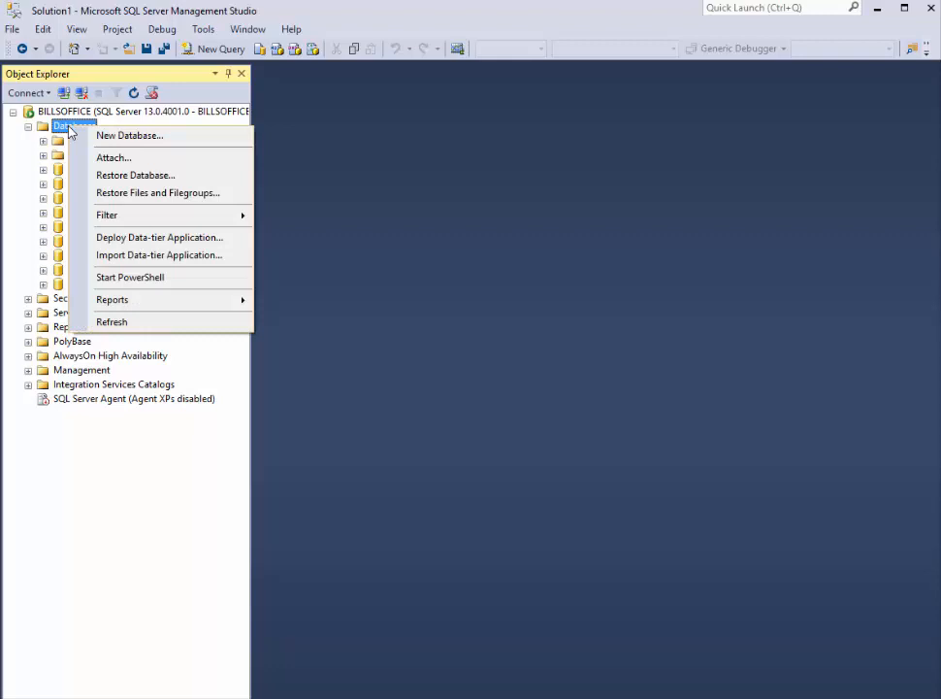
{"action": "left_click", "coordinate": [126, 162]}
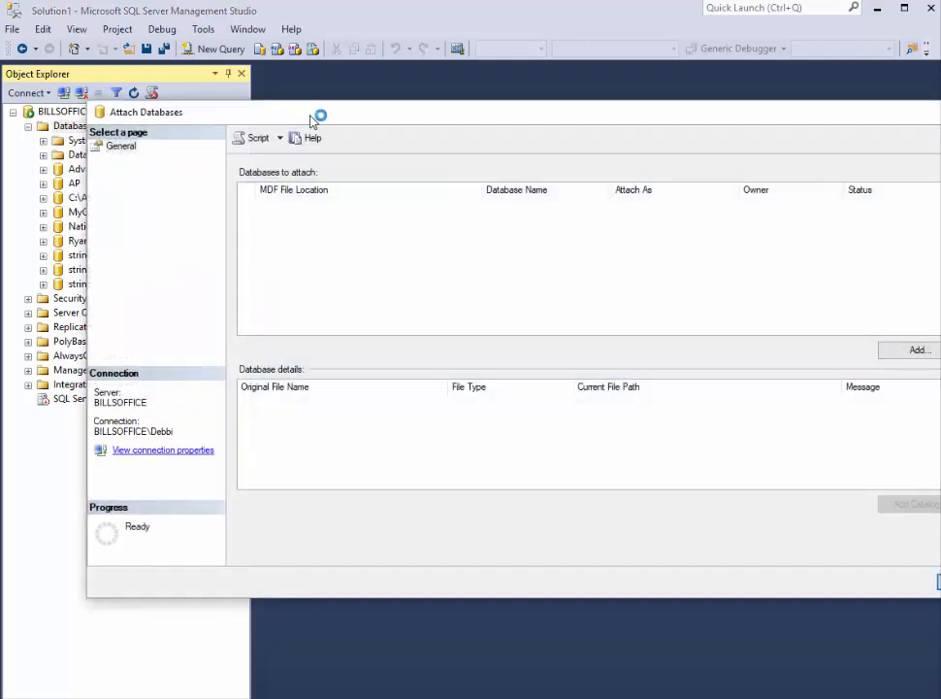
{"action": "left_click_drag", "start_coordinate": [292, 116], "coordinate": [268, 109]}
{"action": "left_click", "coordinate": [897, 346]}
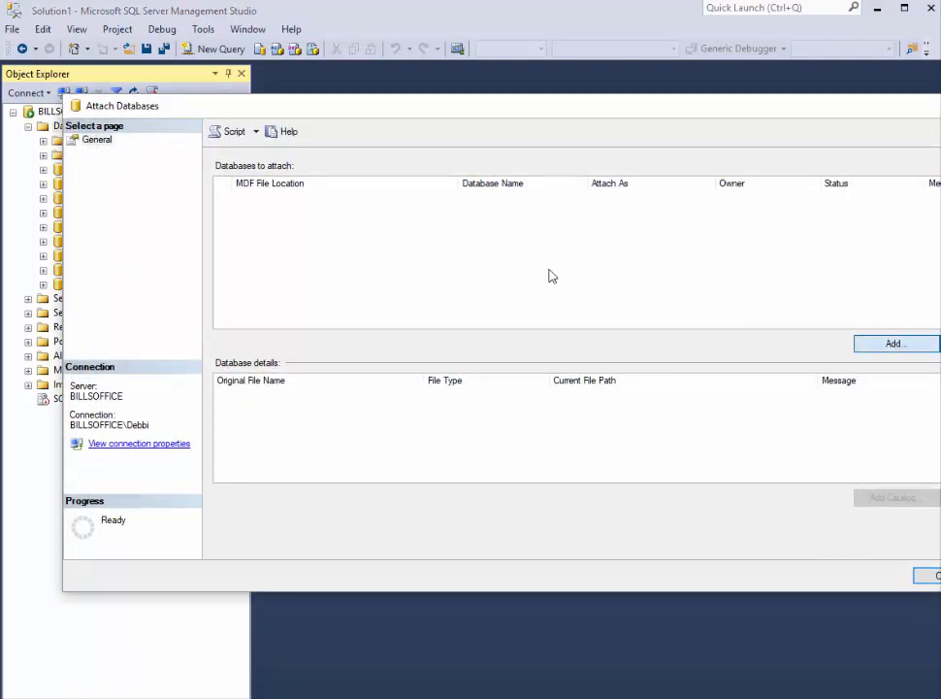
{"action": "left_click", "coordinate": [582, 377]}
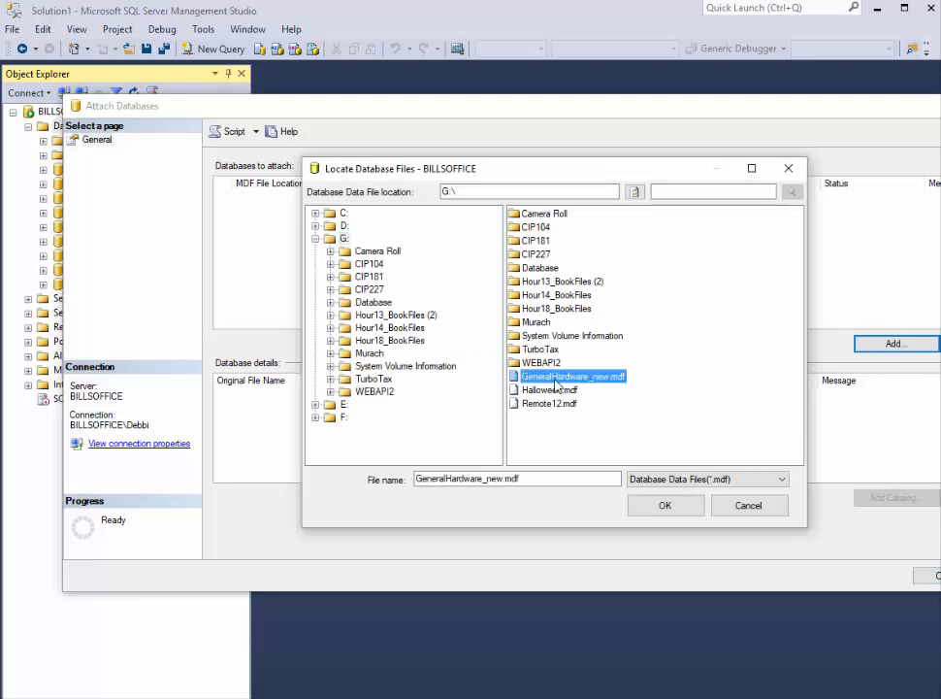
{"action": "left_click", "coordinate": [665, 504]}
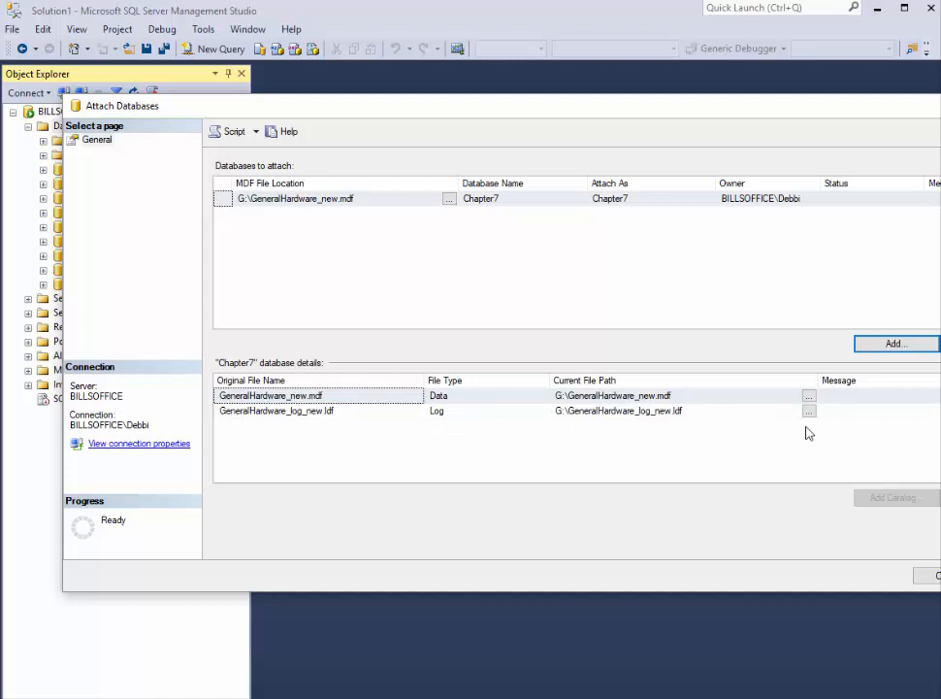
{"action": "left_click", "coordinate": [544, 412]}
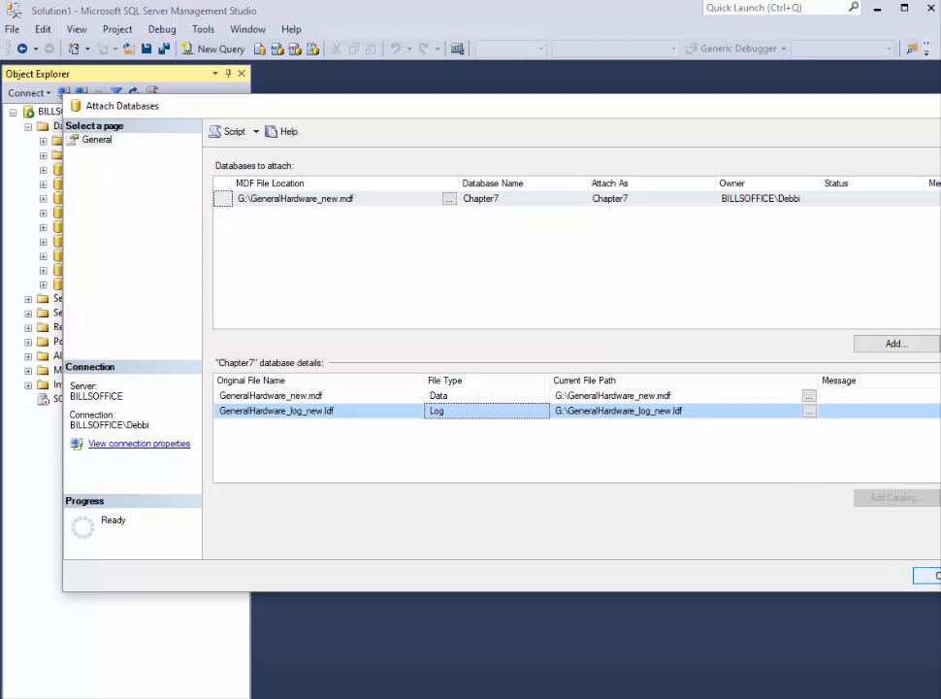
{"action": "left_click", "coordinate": [935, 575]}
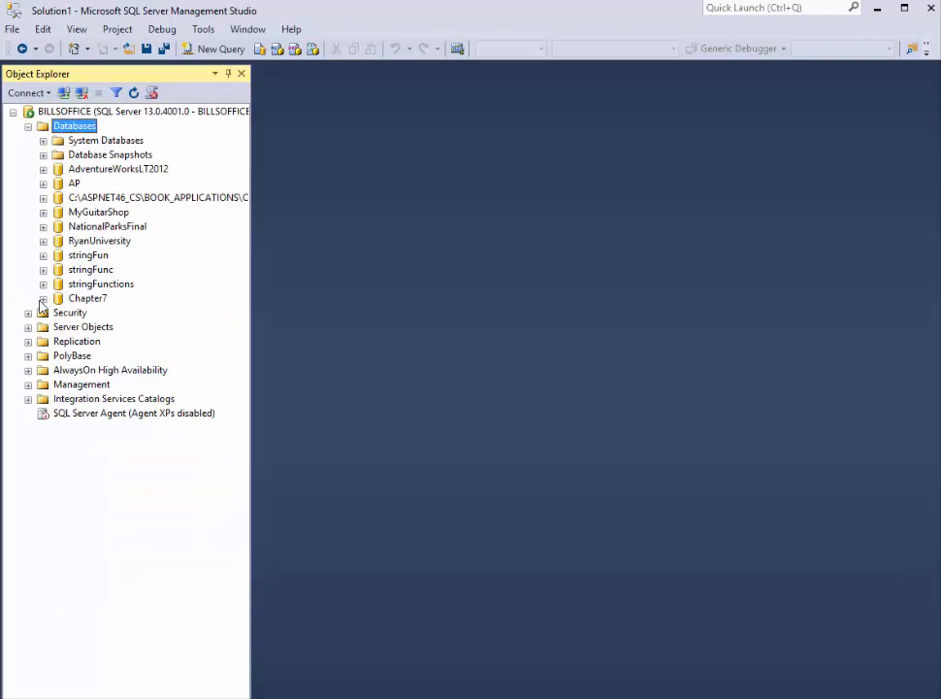
{"action": "left_click", "coordinate": [42, 299]}
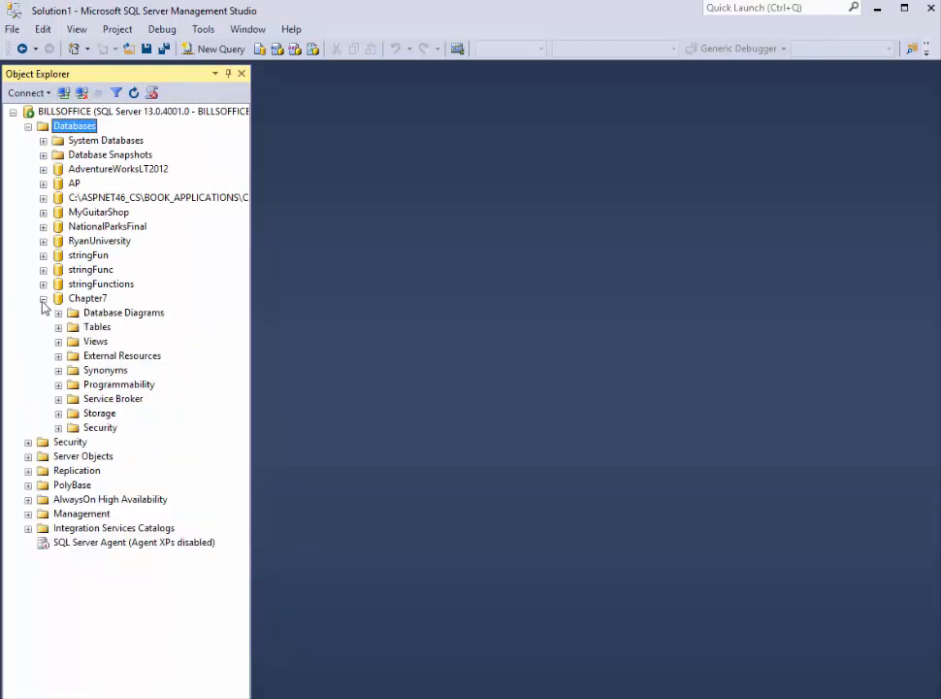
{"action": "left_click", "coordinate": [43, 298]}
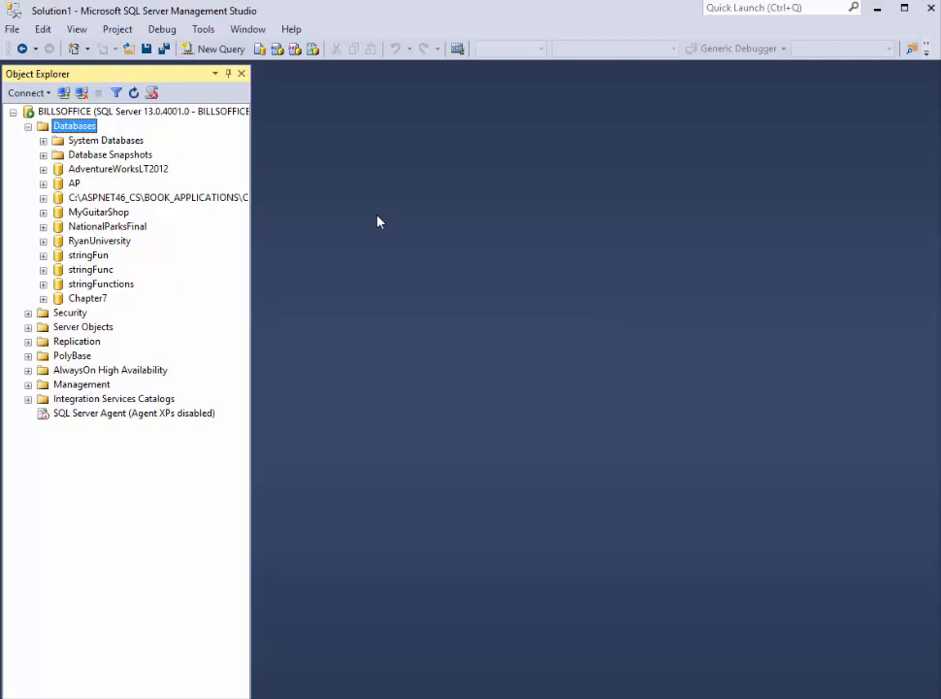
Step: Switch to the Chrome course page to review the SQL scripts listed under Unit 6, and return to SQL Server Management Studio
{"action": "key", "text": "alt+Tab"}
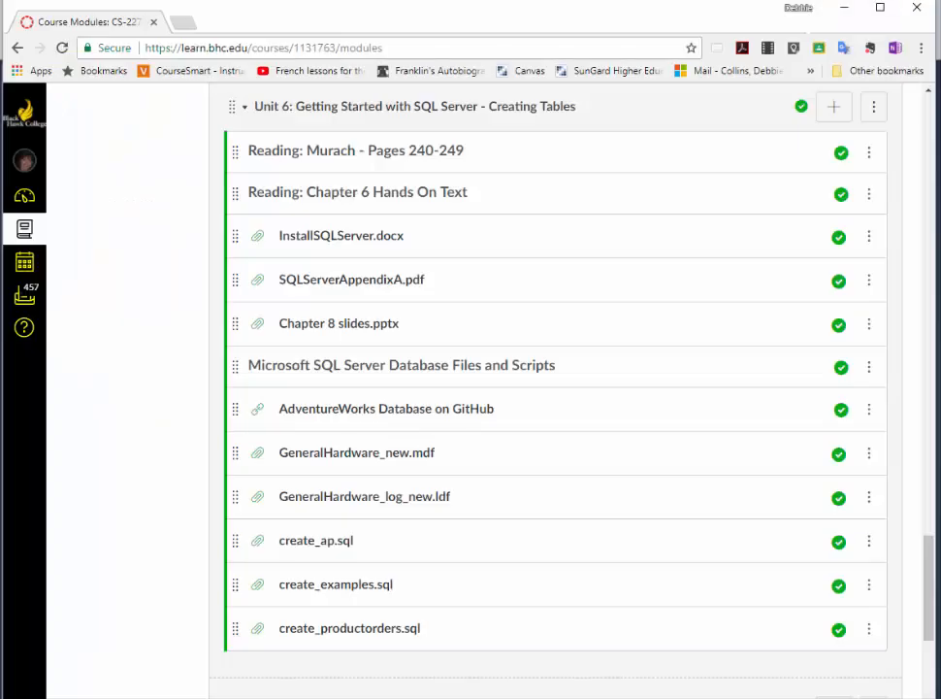
{"action": "left_click", "coordinate": [339, 541]}
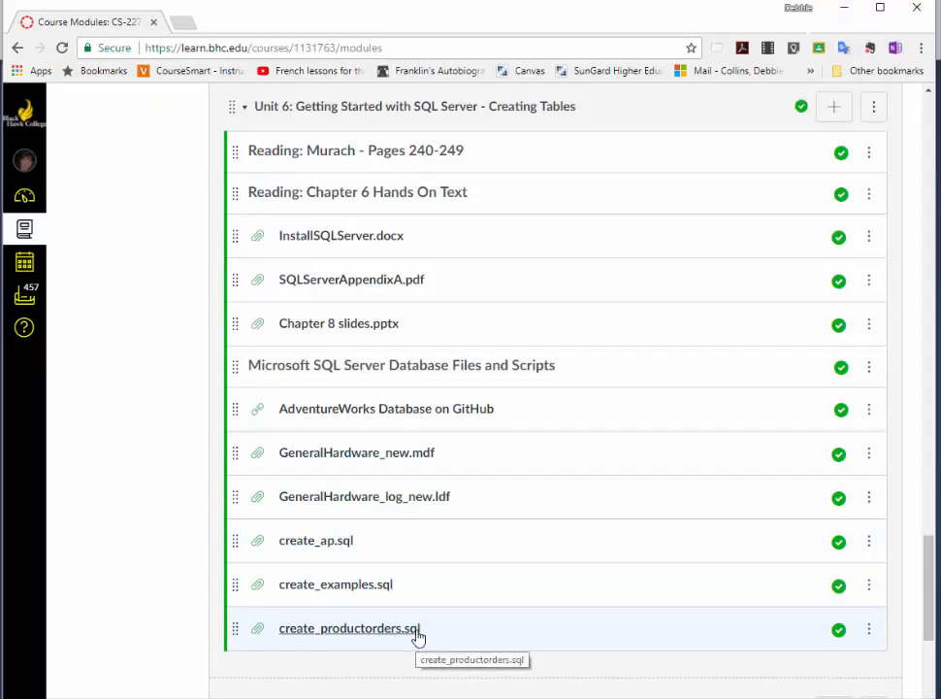
{"action": "key", "text": "alt+Tab"}
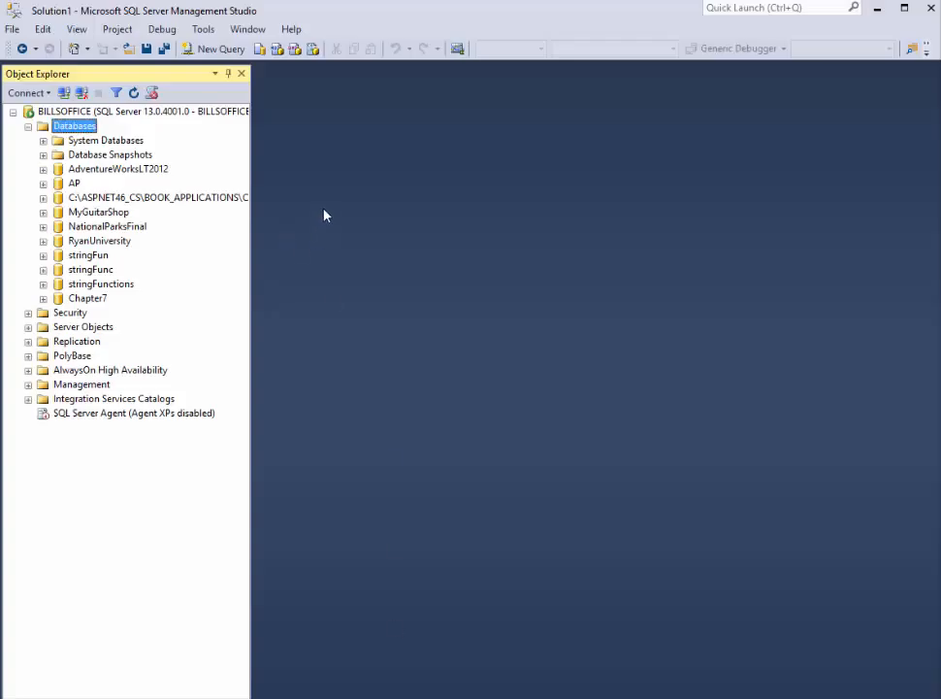
Step: Open the create_ap.sql script file and skim its first table definitions
{"action": "left_click", "coordinate": [14, 31]}
{"action": "mouse_move", "coordinate": [166, 106]}
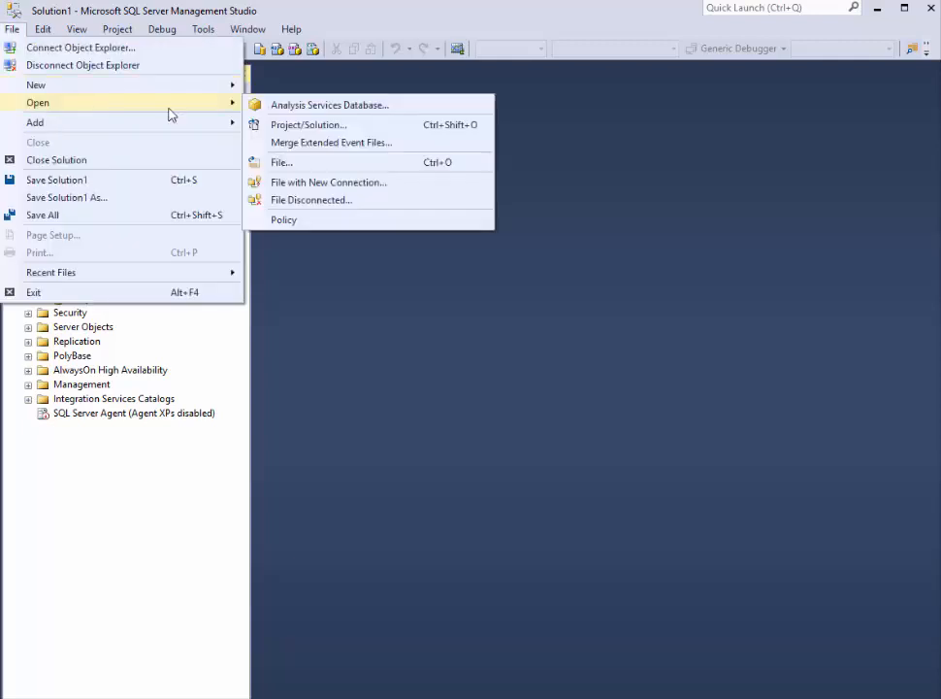
{"action": "left_click", "coordinate": [286, 162]}
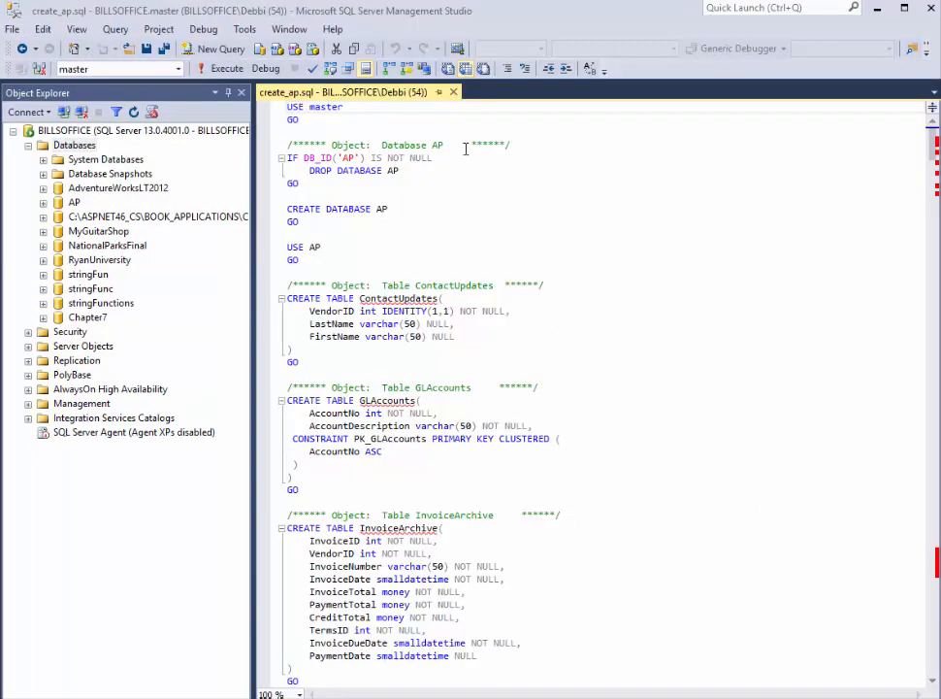
{"action": "scroll", "coordinate": [536, 336], "scroll_direction": "down", "scroll_amount": 8}
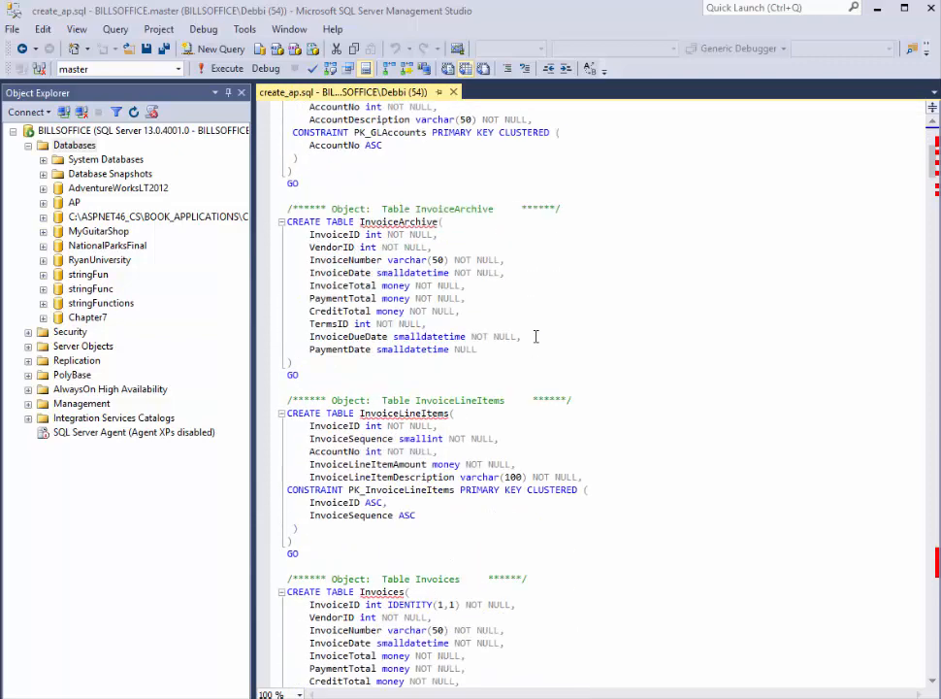
{"action": "scroll", "coordinate": [535, 336], "scroll_direction": "up", "scroll_amount": 8}
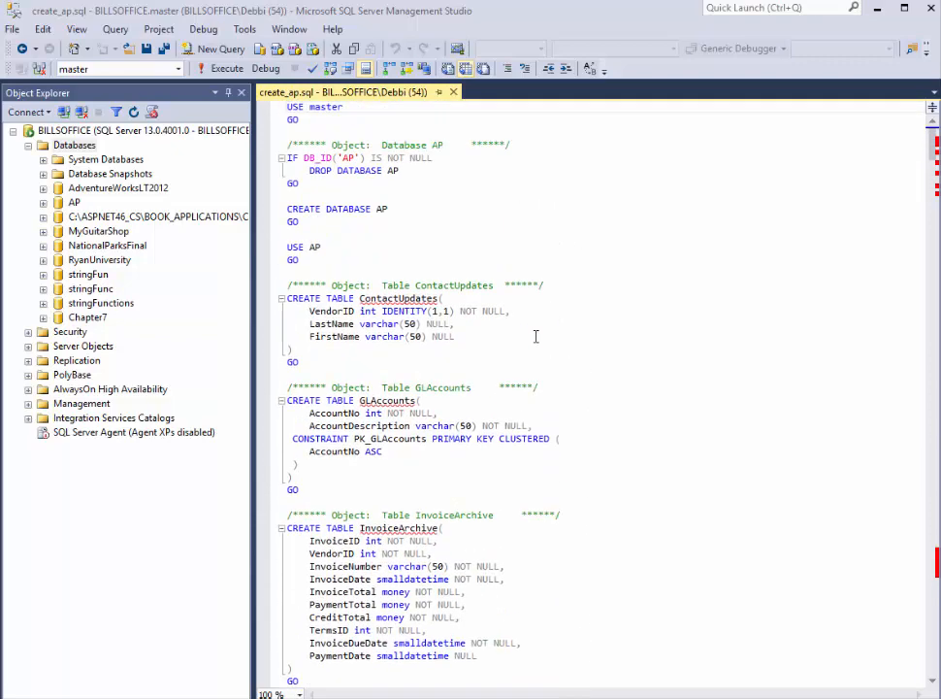
Step: Examine the USE master statement at the start of the script and compare it with the list of available databases
{"action": "left_click", "coordinate": [273, 111]}
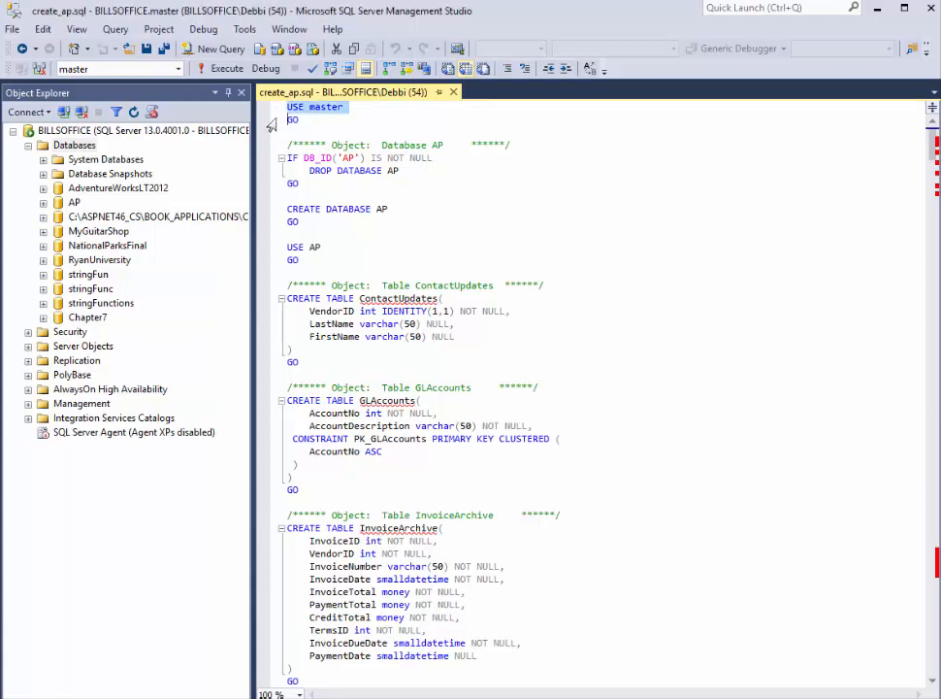
{"action": "left_click", "coordinate": [271, 122]}
{"action": "left_click", "coordinate": [272, 114]}
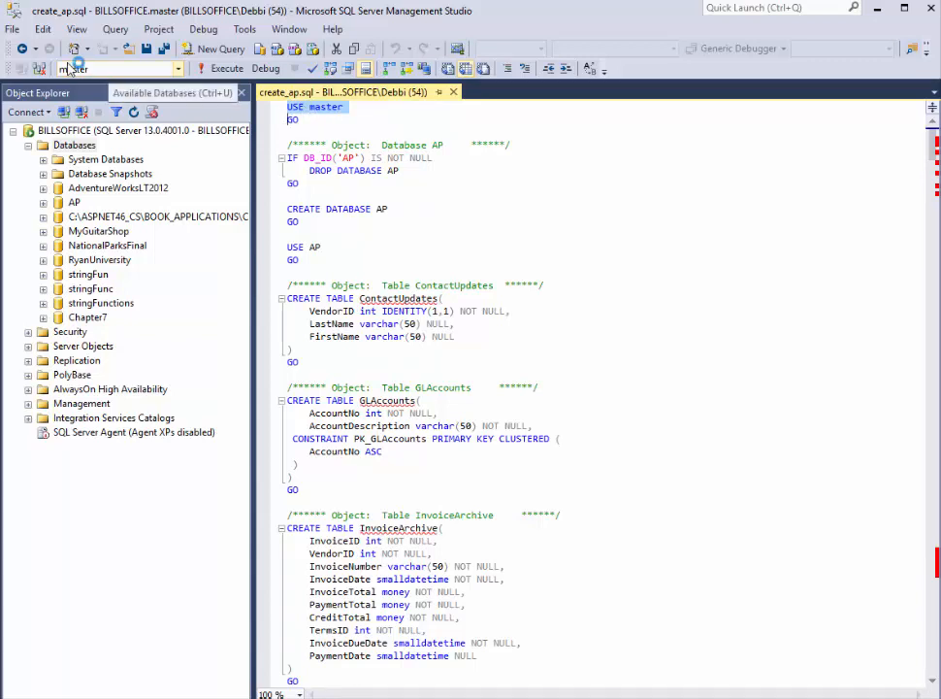
{"action": "left_click", "coordinate": [179, 72]}
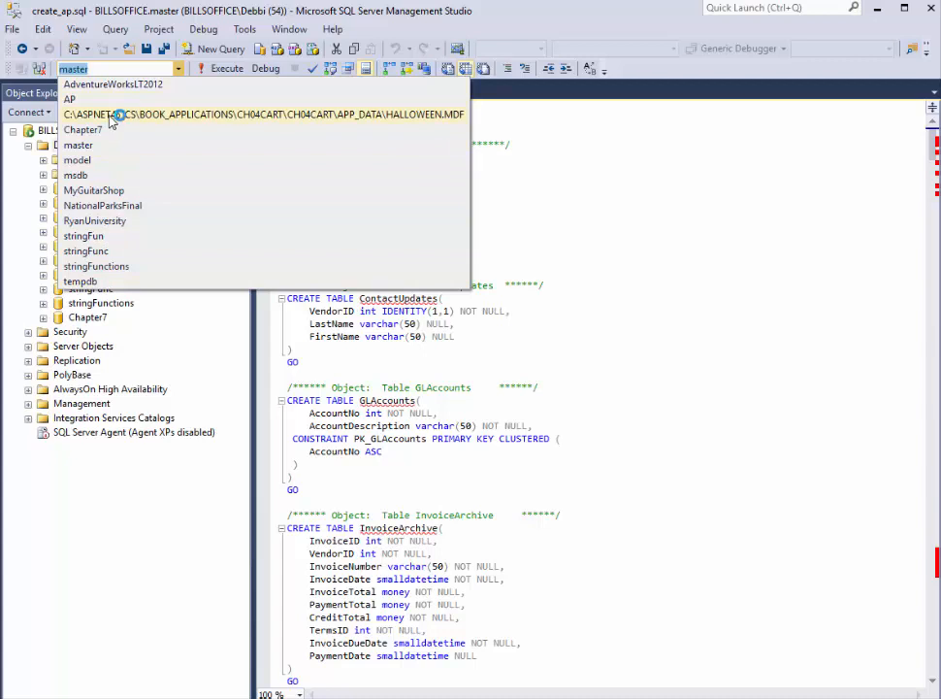
{"action": "left_click", "coordinate": [91, 70]}
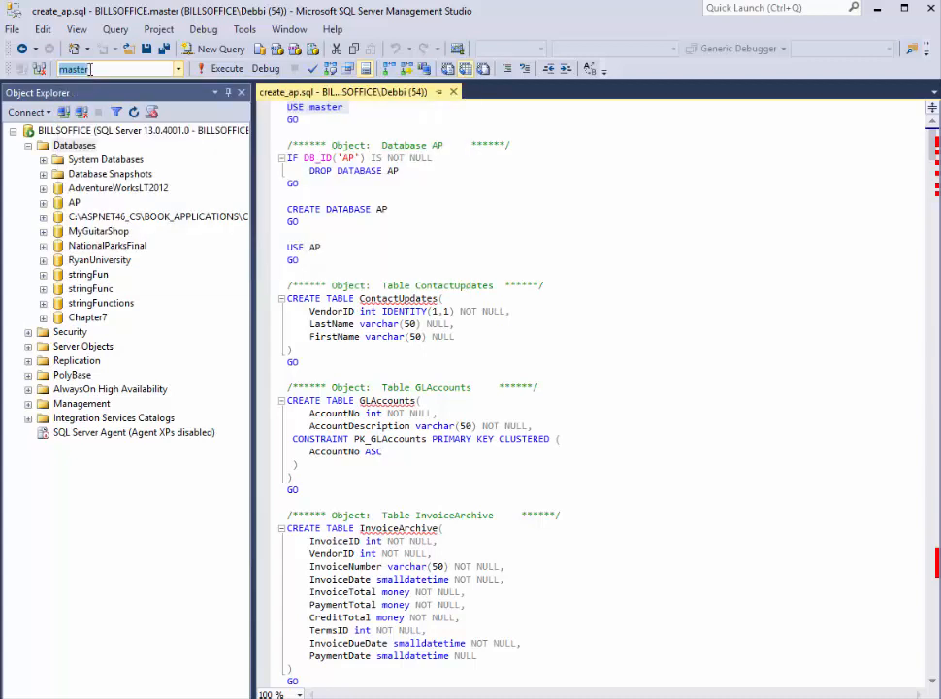
{"action": "left_click", "coordinate": [367, 107]}
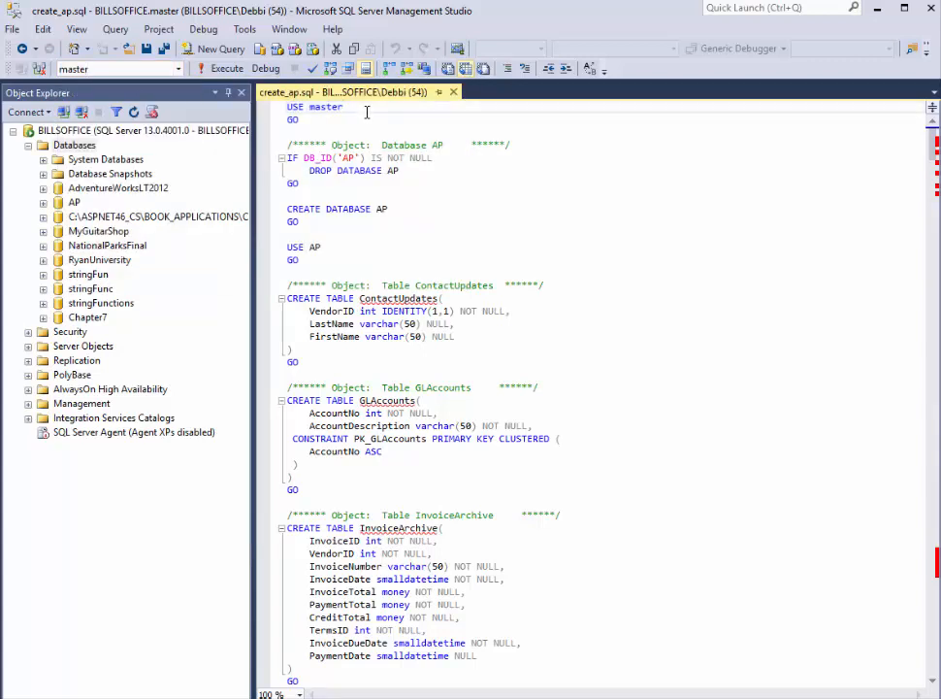
{"action": "left_click", "coordinate": [275, 113]}
{"action": "left_click", "coordinate": [348, 127]}
{"action": "left_click", "coordinate": [322, 120]}
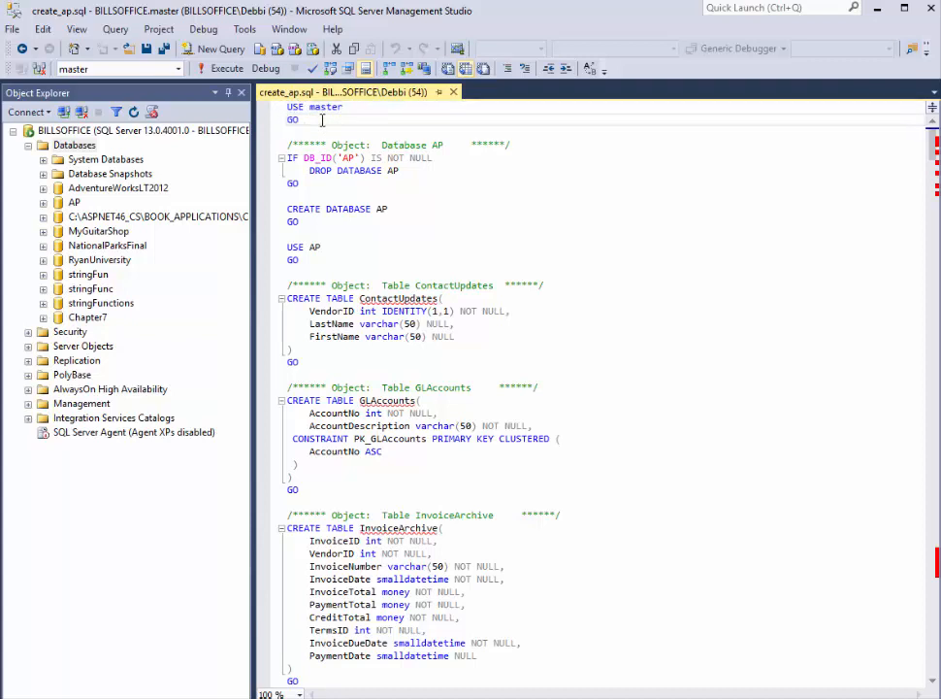
Step: Examine the script's GO separators, the conditional DROP DATABASE block and the CREATE DATABASE AP statement, and locate AP among the server's databases
{"action": "left_click", "coordinate": [308, 178]}
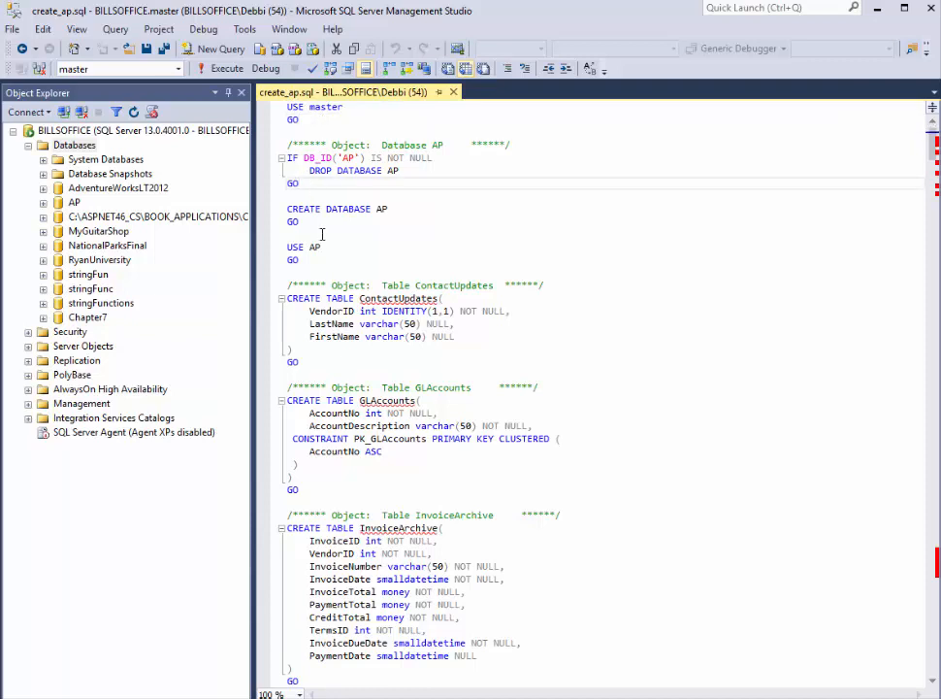
{"action": "left_click", "coordinate": [294, 260]}
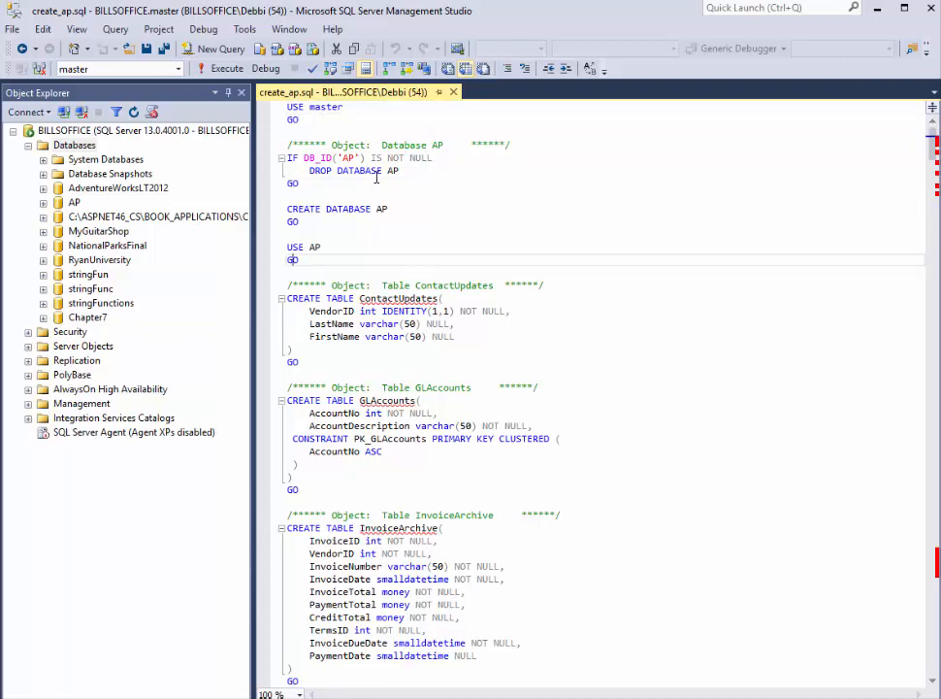
{"action": "left_click", "coordinate": [282, 158]}
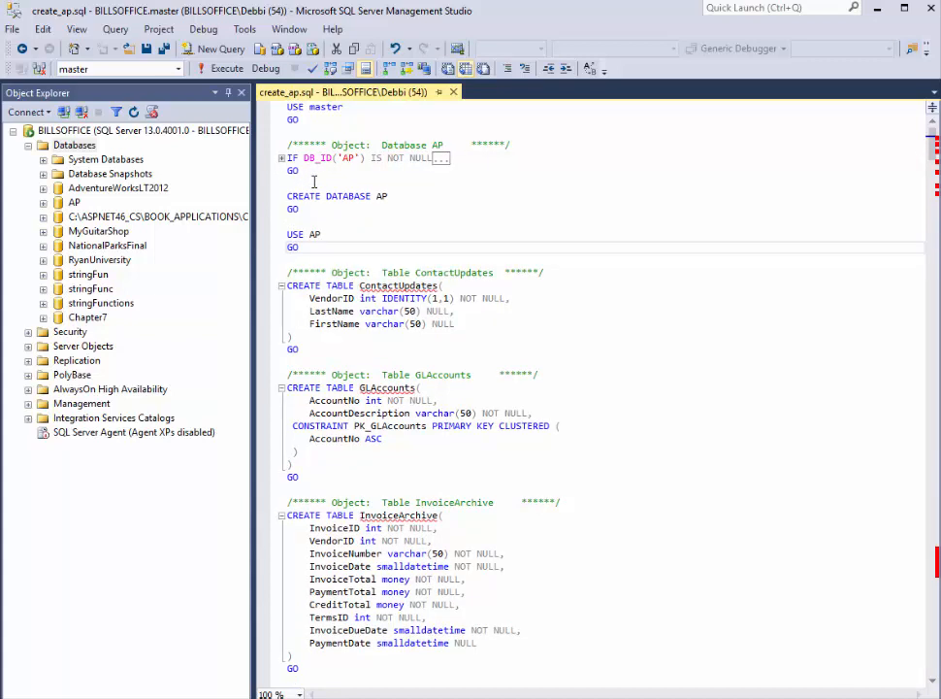
{"action": "left_click", "coordinate": [281, 158]}
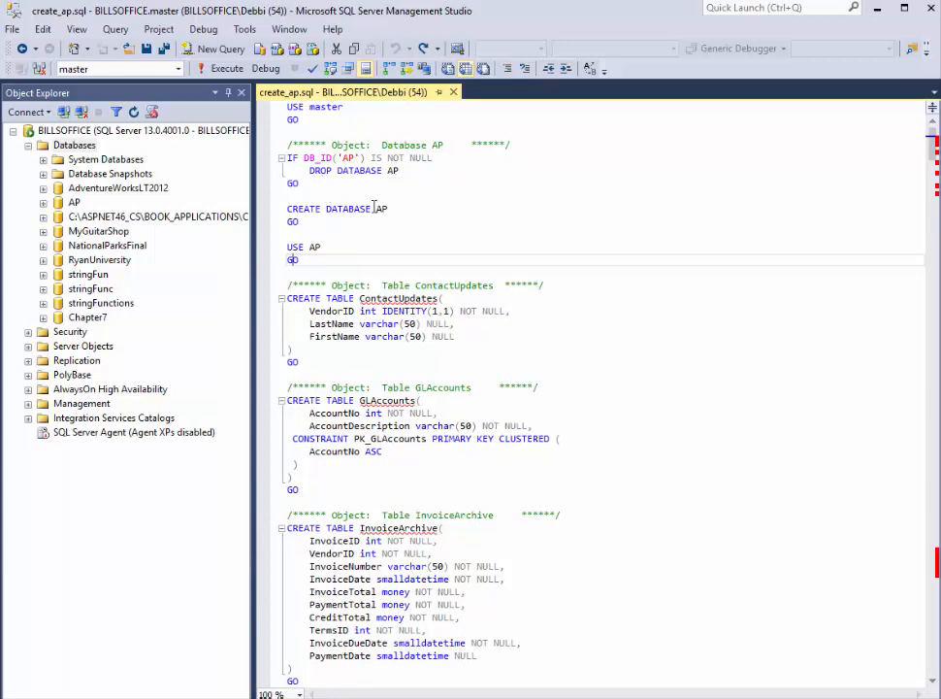
{"action": "left_click", "coordinate": [277, 210]}
{"action": "left_click", "coordinate": [75, 203]}
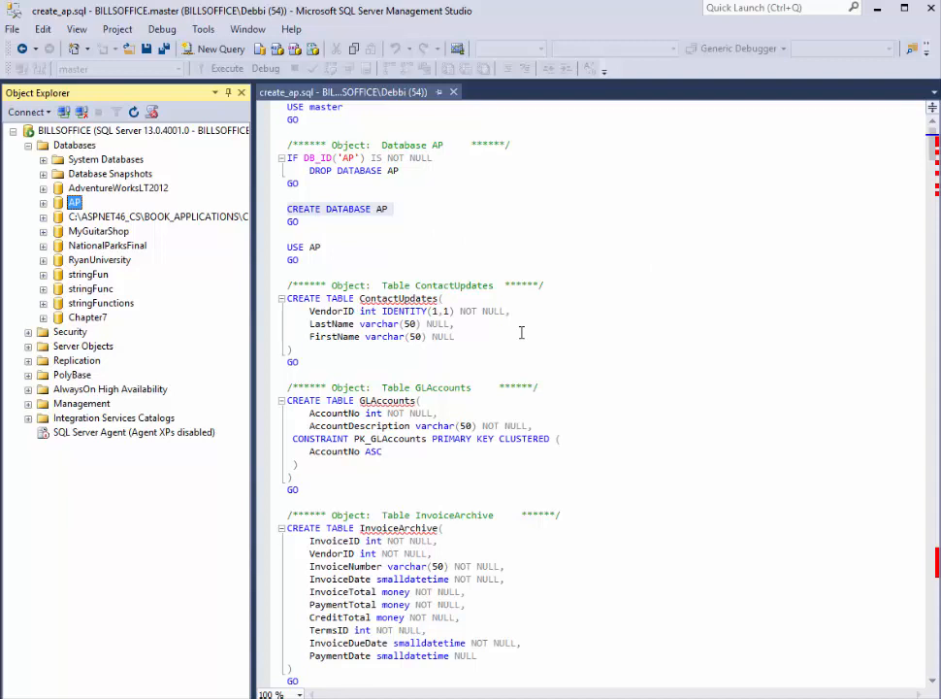
Step: Read through the script's CREATE TABLE definitions down to the INSERT statements for ContactUpdates and GLAccounts
{"action": "scroll", "coordinate": [397, 338], "scroll_direction": "down", "scroll_amount": 2}
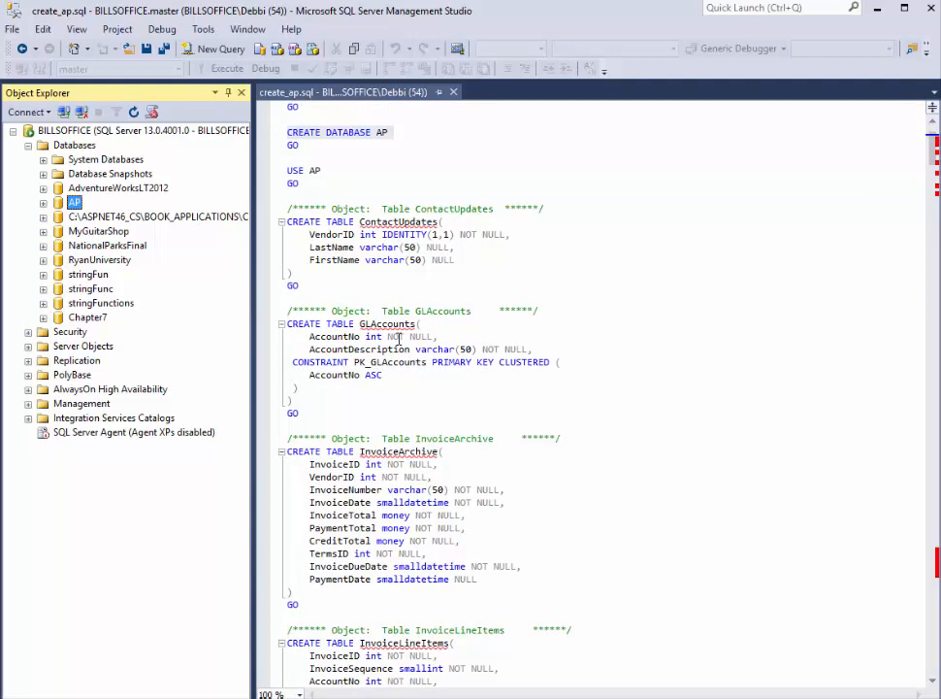
{"action": "scroll", "coordinate": [317, 296], "scroll_direction": "down", "scroll_amount": 11}
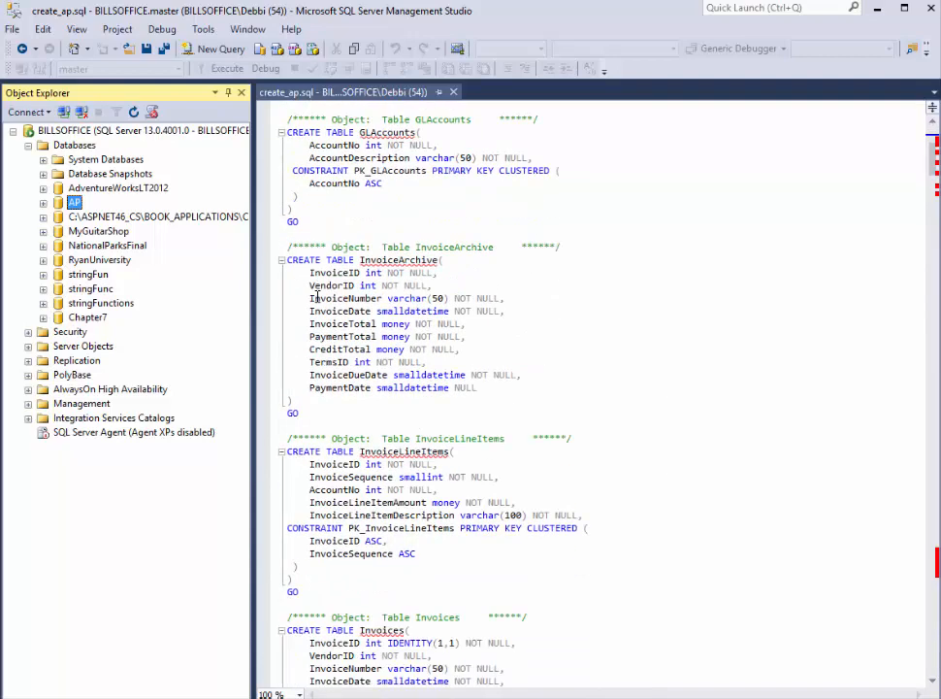
{"action": "scroll", "coordinate": [395, 437], "scroll_direction": "down", "scroll_amount": 16}
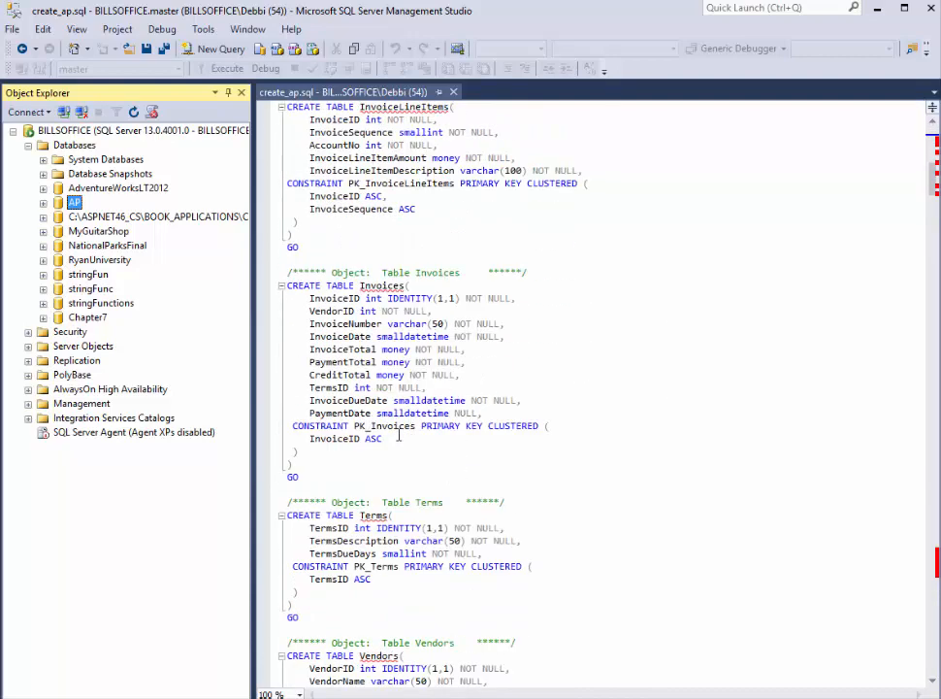
{"action": "scroll", "coordinate": [398, 438], "scroll_direction": "down", "scroll_amount": 2}
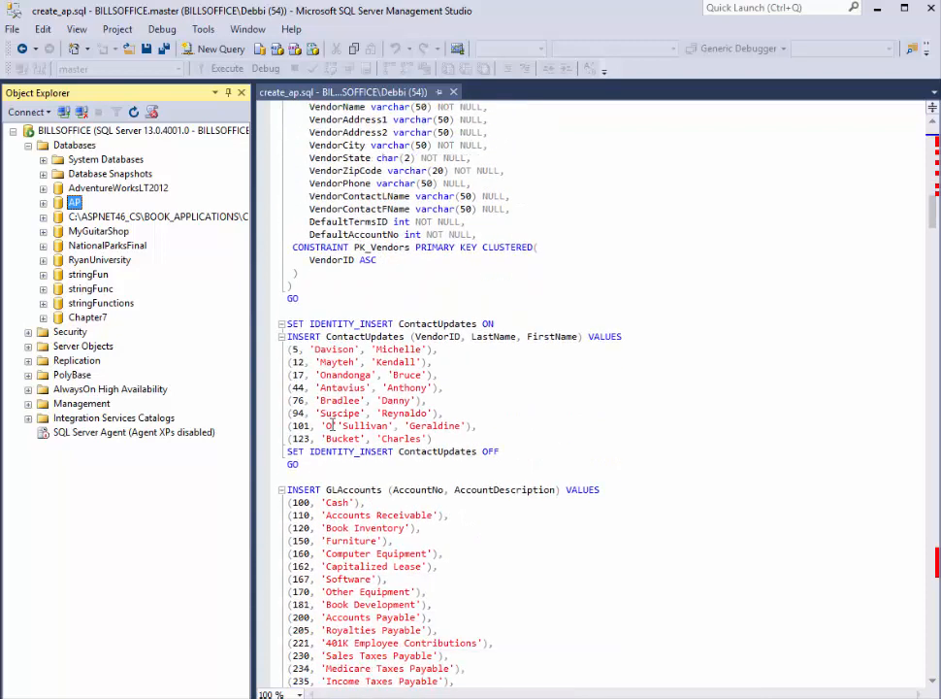
Step: Skim the INSERT statements for GLAccounts, InvoiceLineItems and Invoices, and execute the entire create_ap.sql script
{"action": "scroll", "coordinate": [417, 441], "scroll_direction": "down", "scroll_amount": 1}
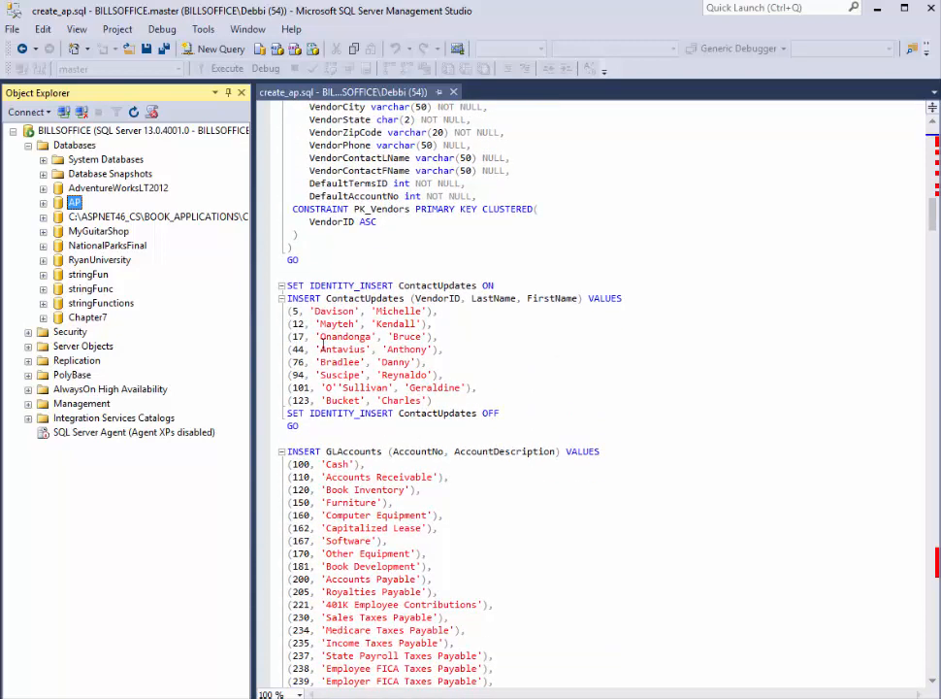
{"action": "scroll", "coordinate": [431, 445], "scroll_direction": "down", "scroll_amount": 20}
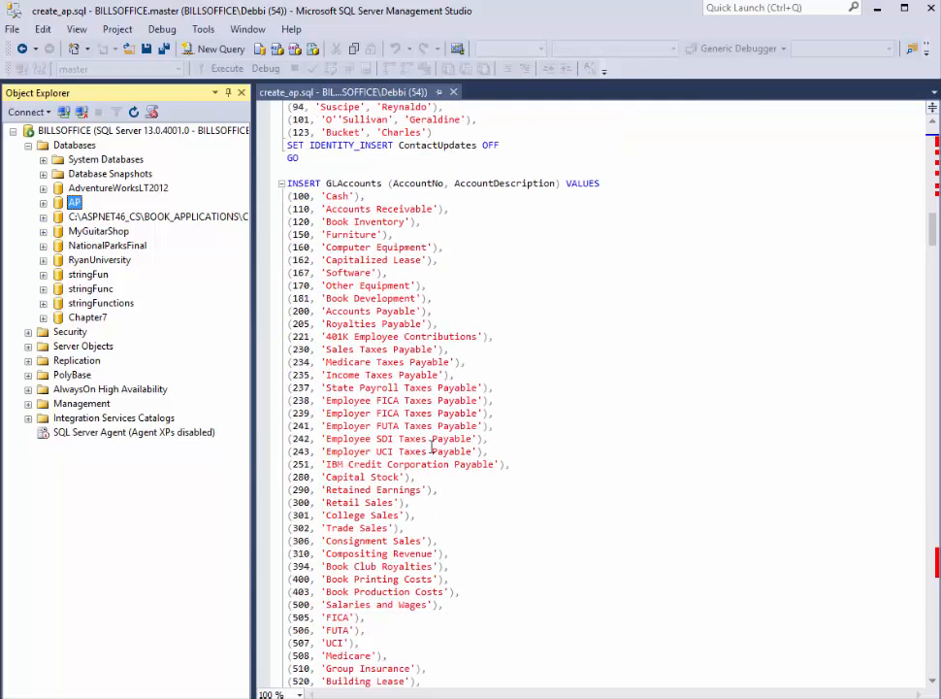
{"action": "scroll", "coordinate": [432, 445], "scroll_direction": "down", "scroll_amount": 20}
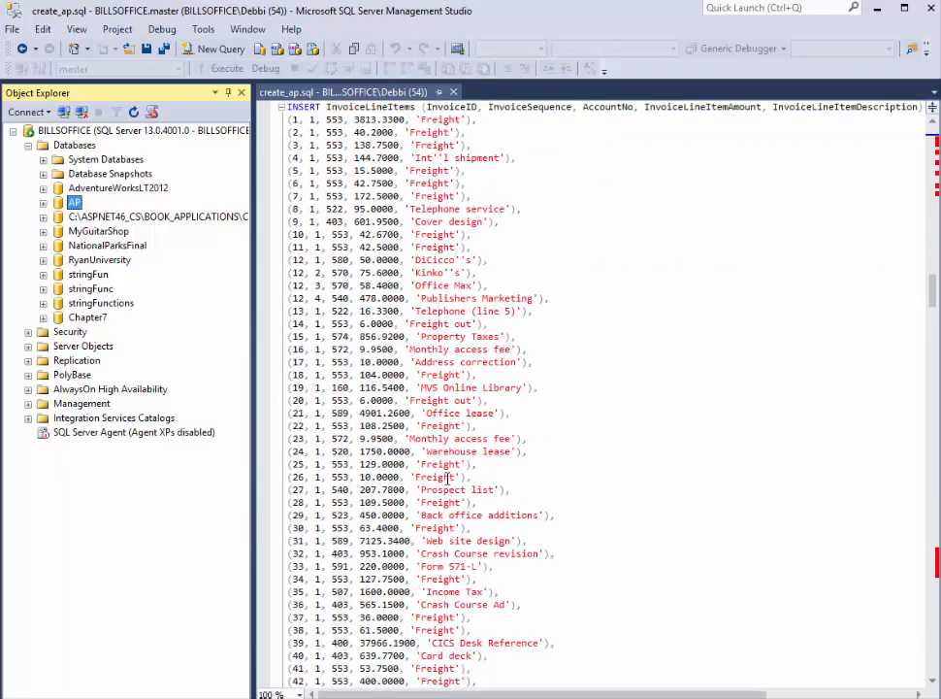
{"action": "scroll", "coordinate": [448, 477], "scroll_direction": "down", "scroll_amount": 20}
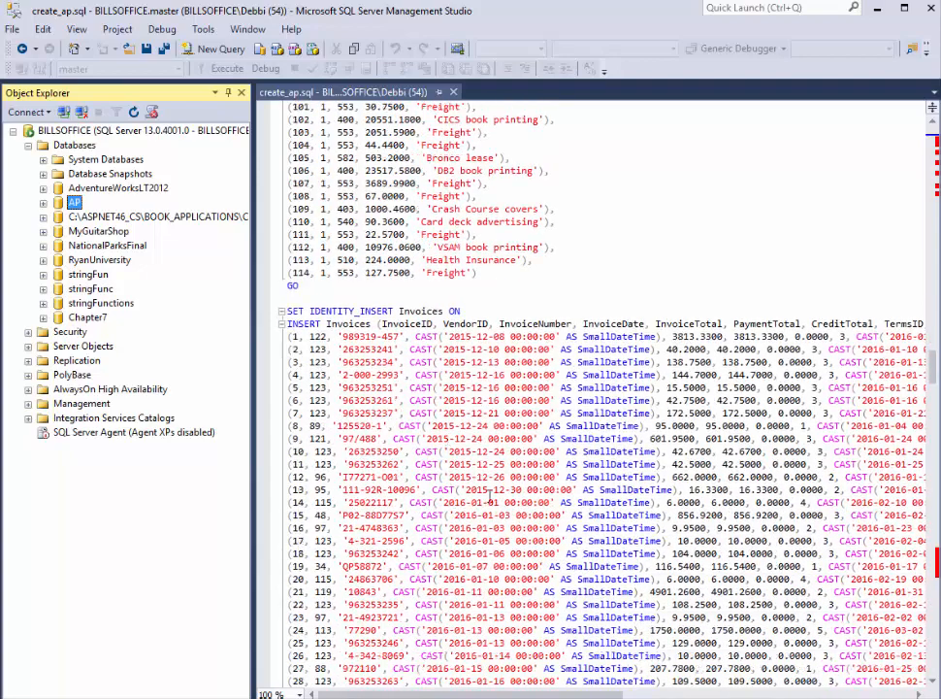
{"action": "left_click", "coordinate": [936, 566]}
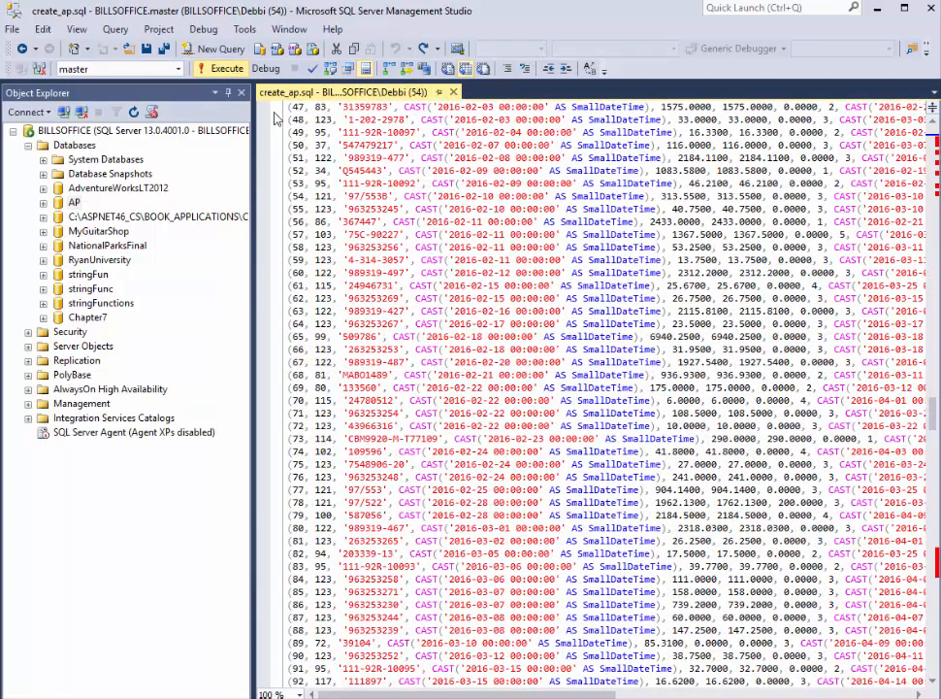
{"action": "left_click", "coordinate": [218, 68]}
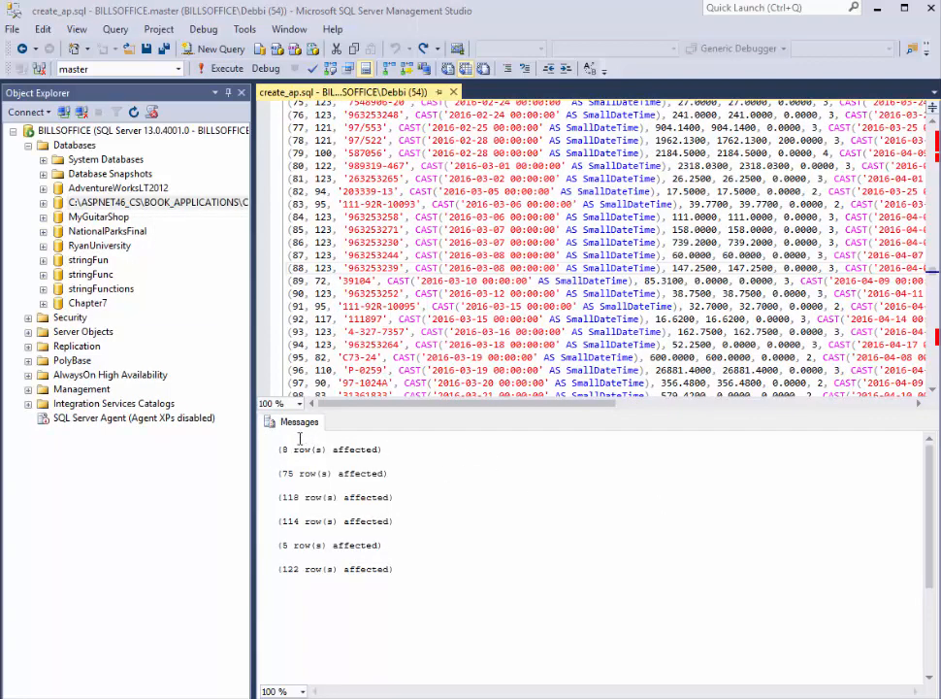
Step: Examine the rows-affected messages produced by the executed script
{"action": "left_click_drag", "start_coordinate": [279, 456], "coordinate": [374, 595]}
{"action": "left_click", "coordinate": [410, 581]}
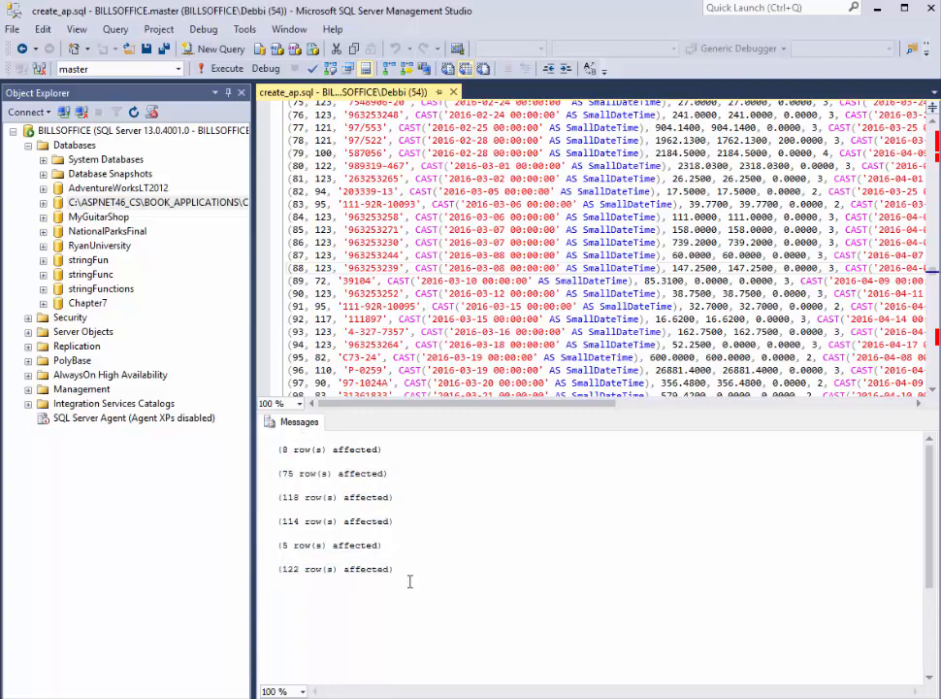
{"action": "key", "text": "ctrl+a"}
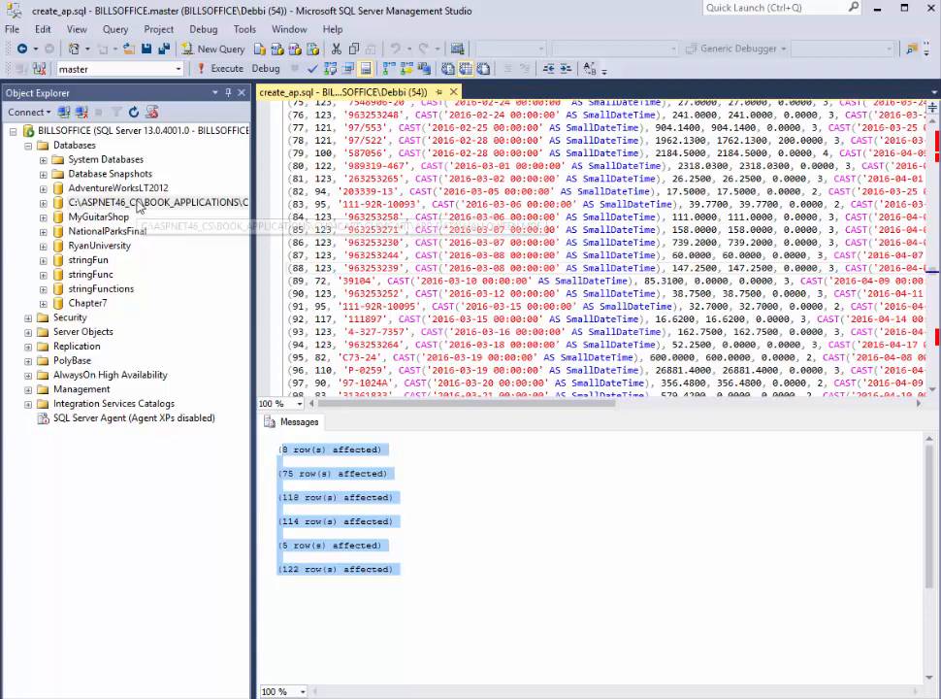
Step: Refresh the server's list of databases and expand the AP database down to its tables
{"action": "right_click", "coordinate": [82, 150]}
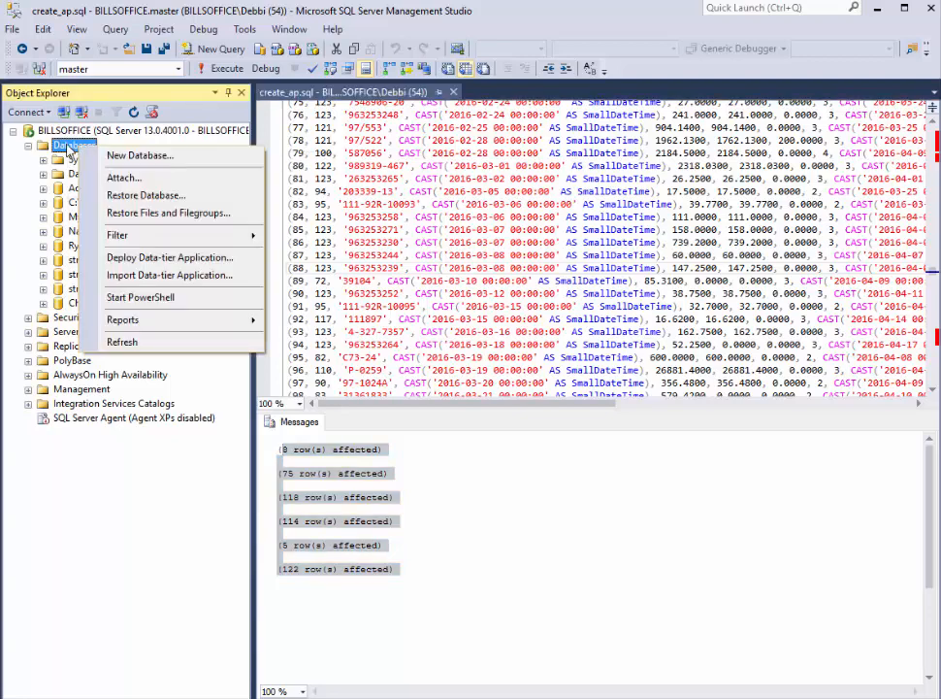
{"action": "left_click", "coordinate": [124, 342]}
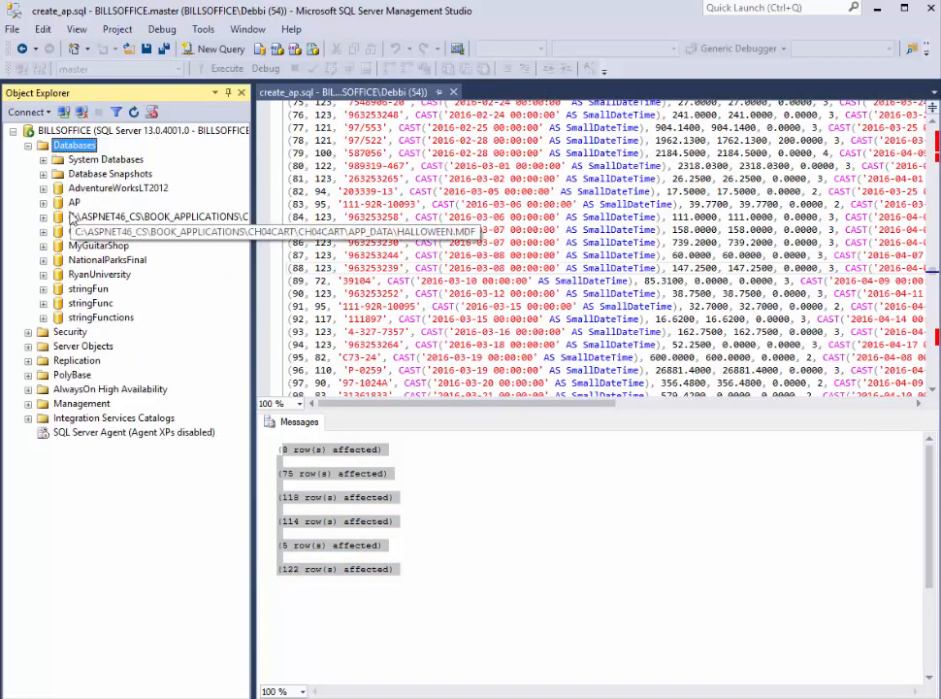
{"action": "left_click", "coordinate": [43, 202]}
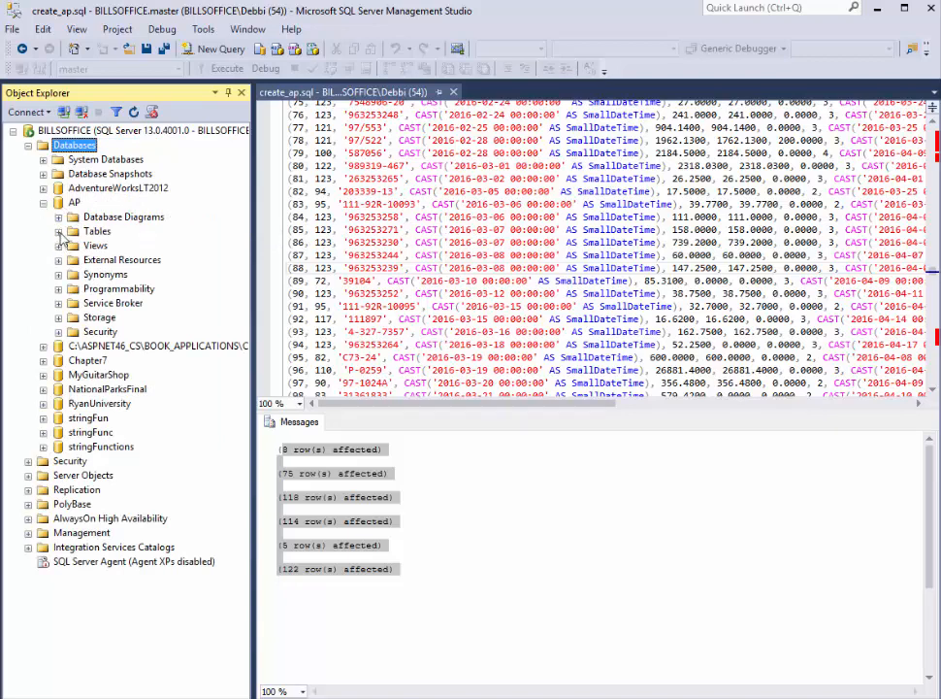
{"action": "left_click", "coordinate": [59, 230]}
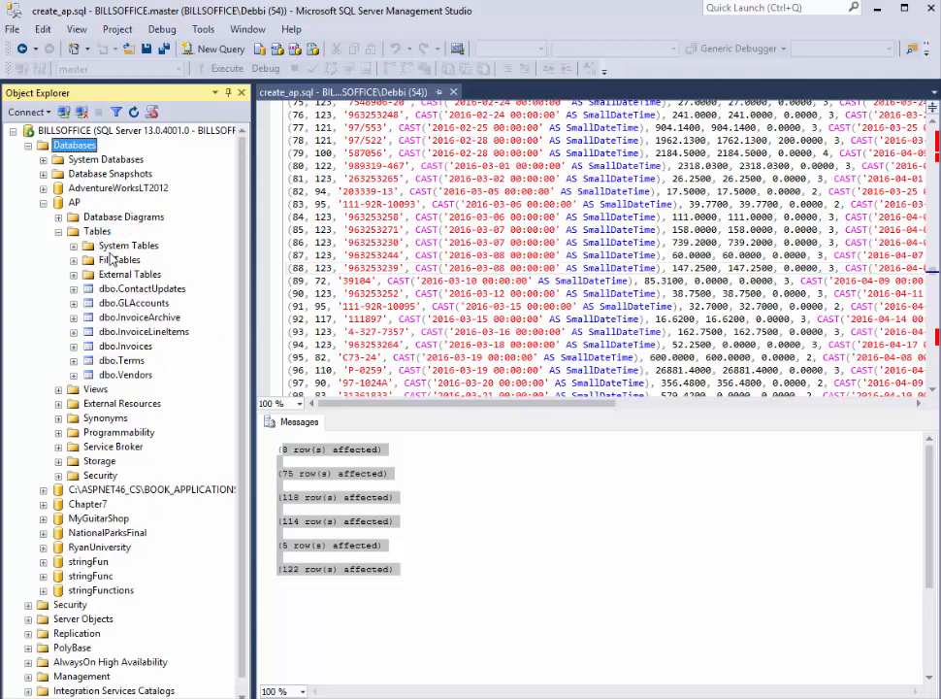
Step: Examine the columns and keys of AP's dbo.ContactUpdates table, and locate the database's Views folder
{"action": "left_click", "coordinate": [72, 290]}
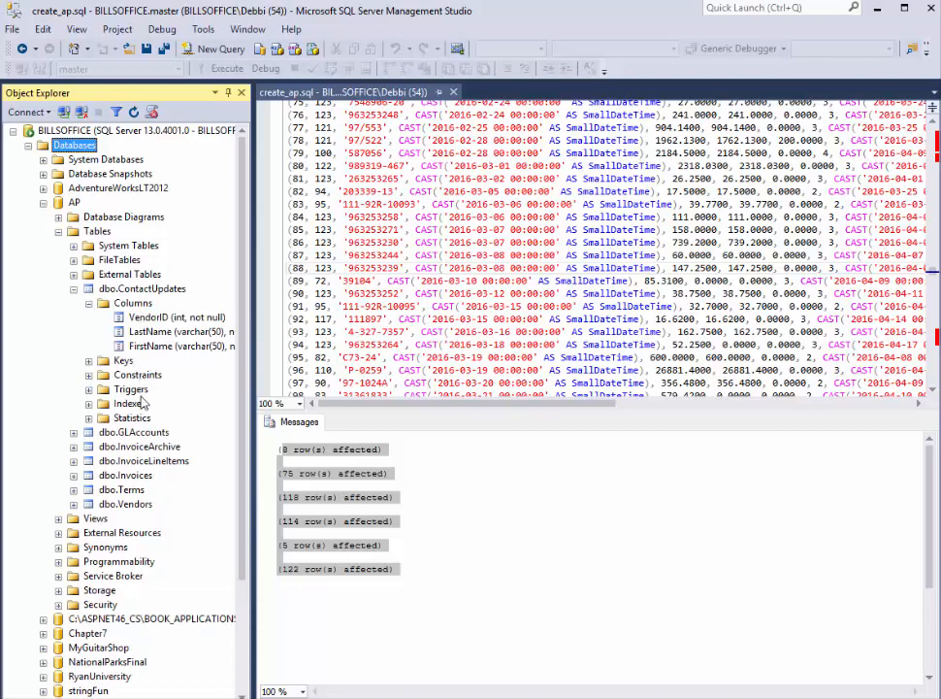
{"action": "left_click", "coordinate": [88, 360]}
{"action": "left_click", "coordinate": [89, 304]}
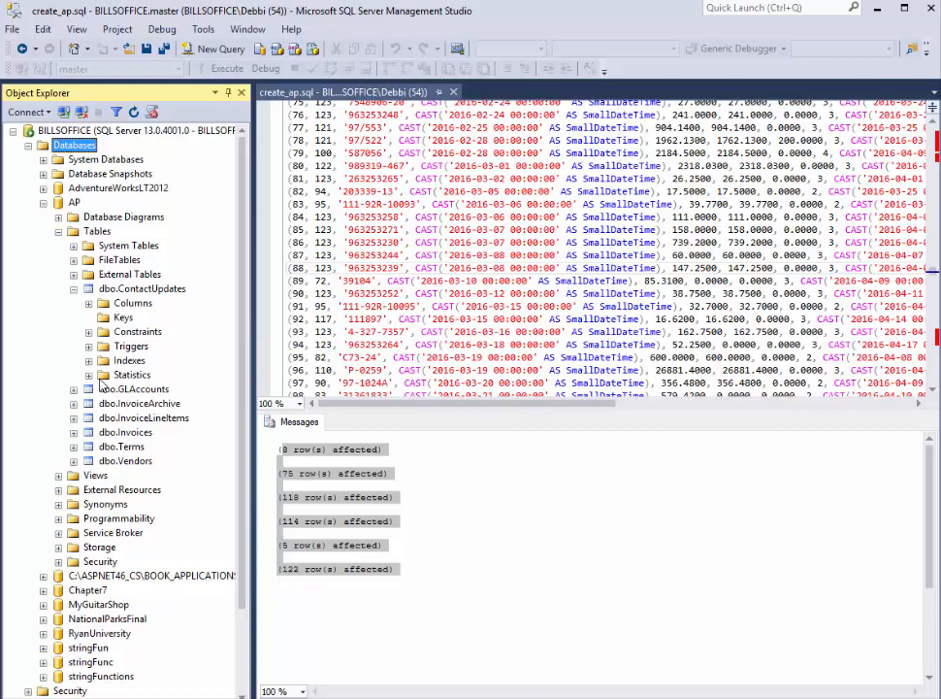
{"action": "left_click", "coordinate": [96, 476]}
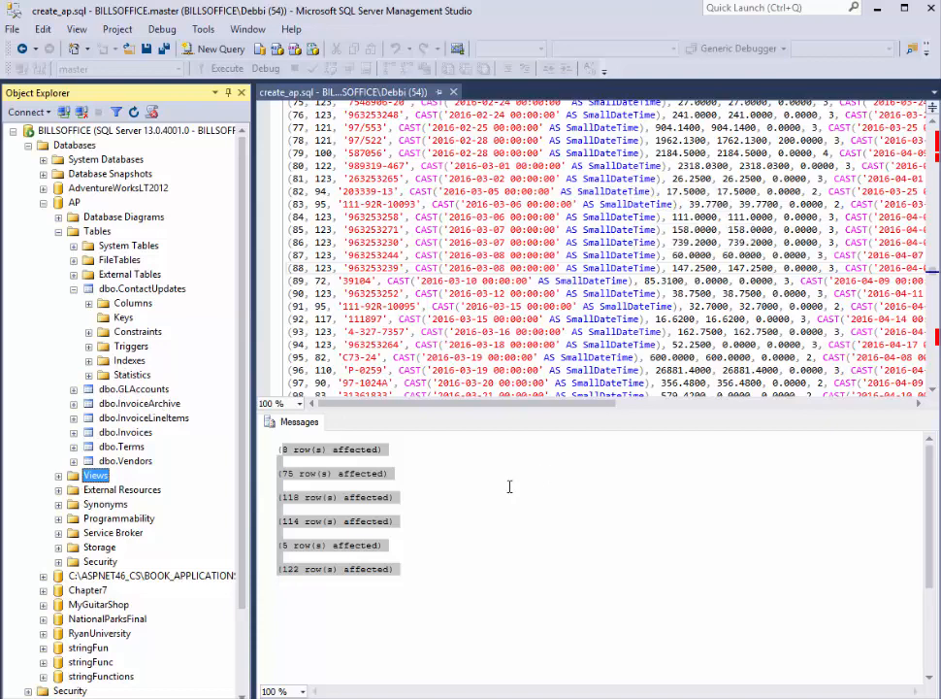
{"action": "left_click", "coordinate": [504, 587]}
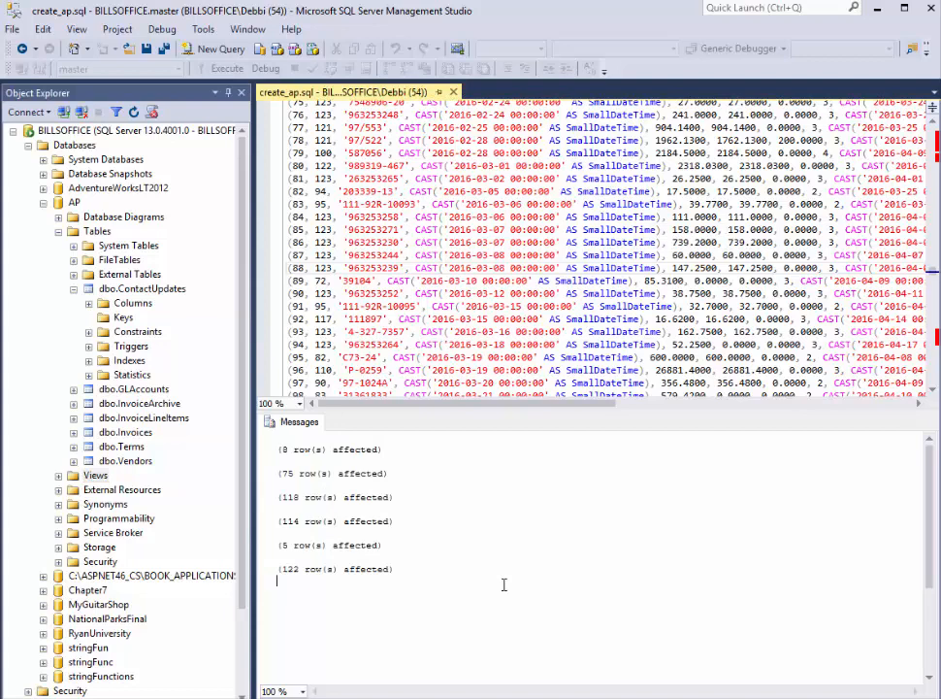